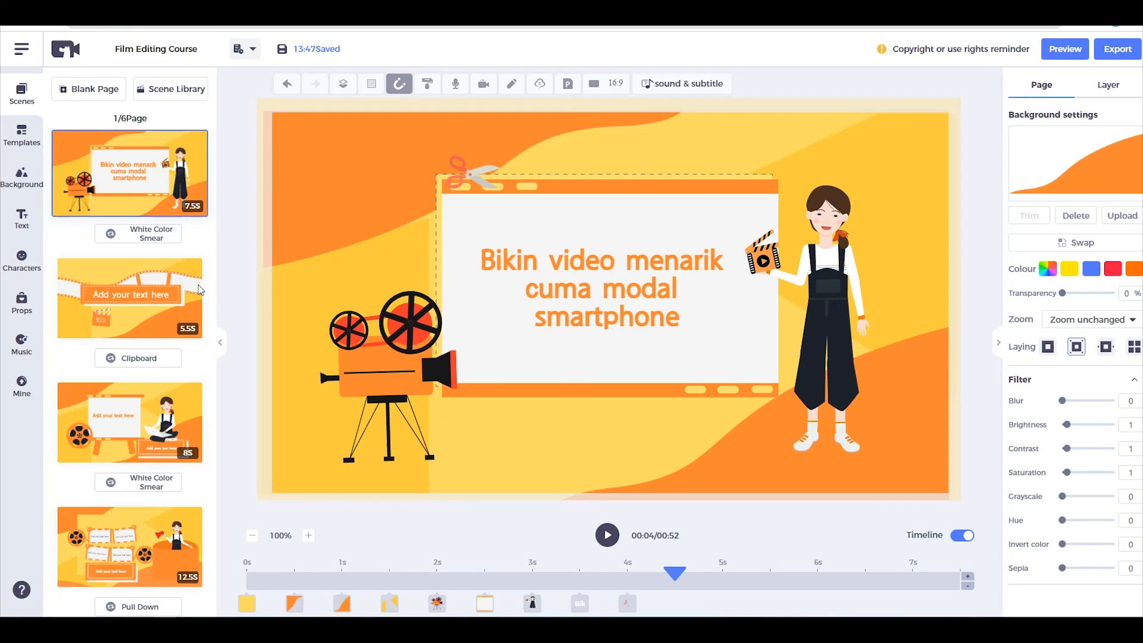
# Step: Search the props library for "smartphone"
pyautogui.click(23, 306)
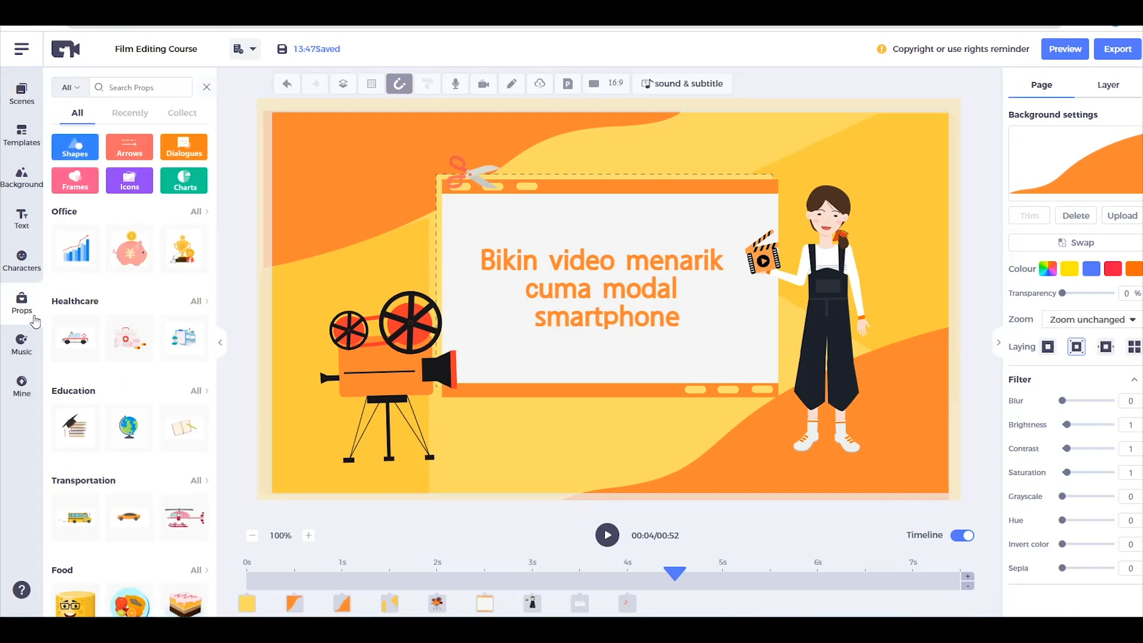
pyautogui.click(137, 87)
pyautogui.write('smartphone')
pyautogui.press('Return')
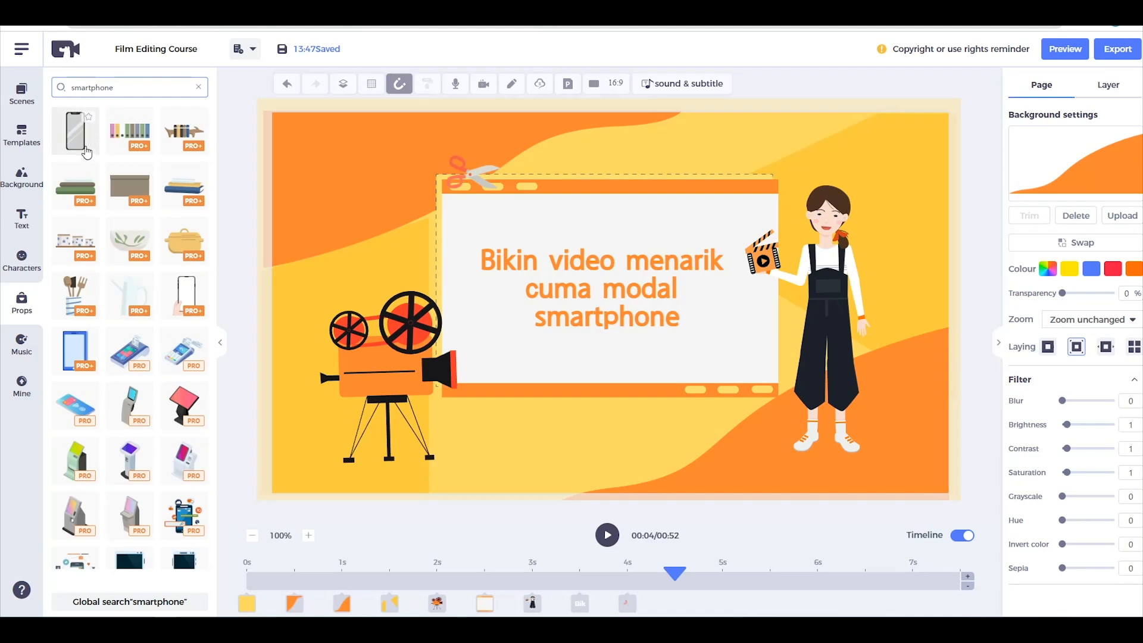
pyautogui.click(80, 147)
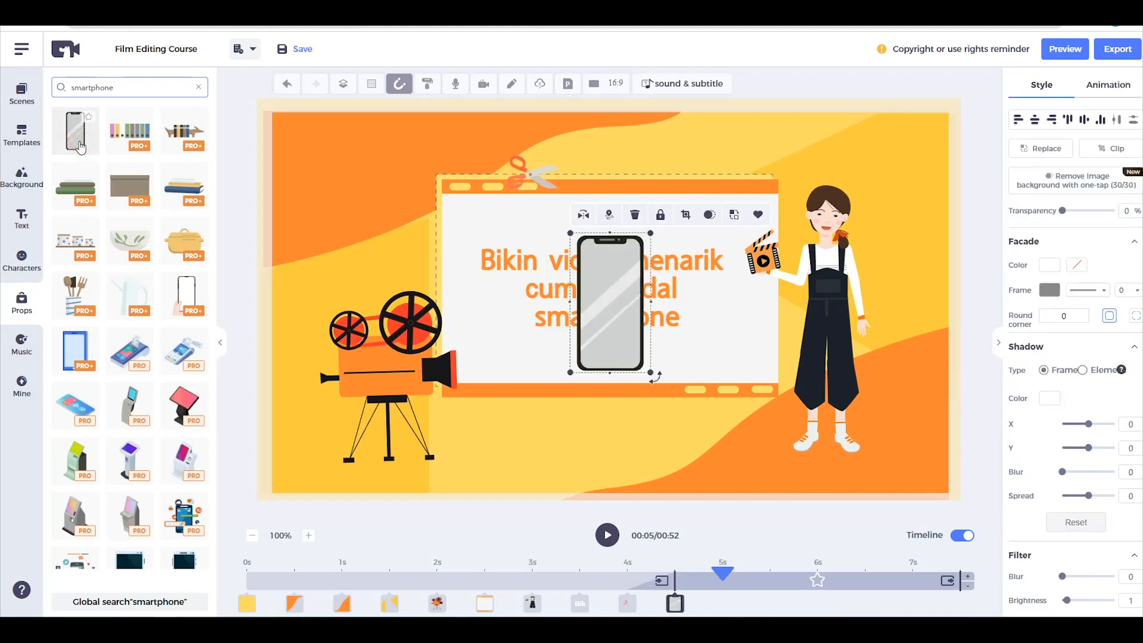
pyautogui.moveTo(587, 287); pyautogui.dragTo(430, 202)
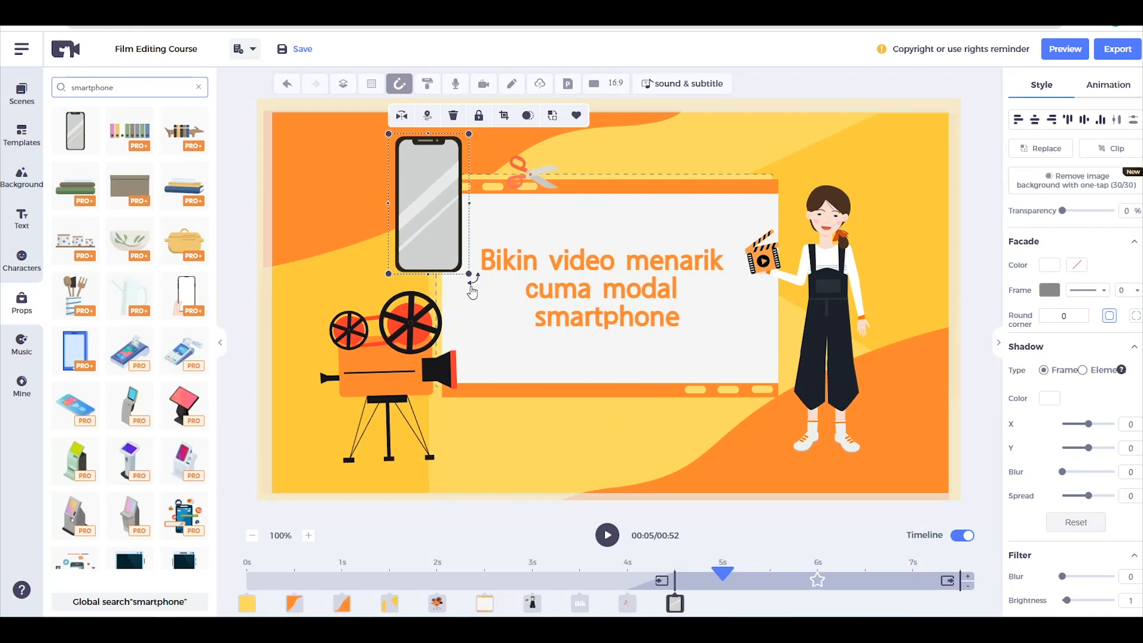
pyautogui.click(453, 115)
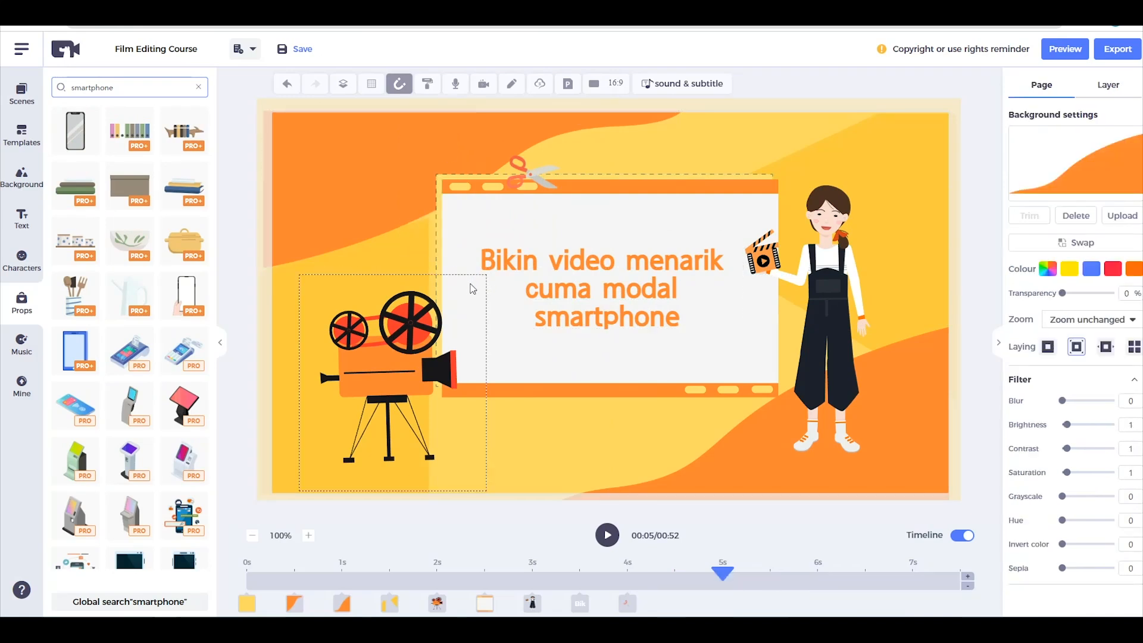
# Step: Add the dark smartphone prop with the orange-yellow screen, shrink it and place it over the white board's upper-left corner
pyautogui.scroll(-4, 185, 416)
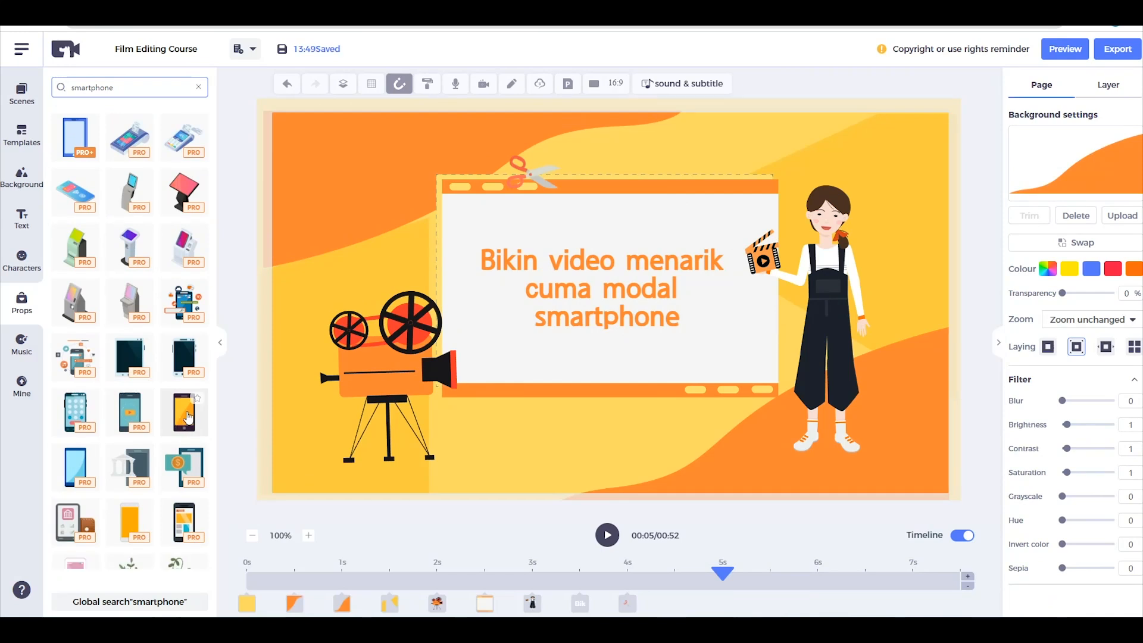
pyautogui.moveTo(188, 417); pyautogui.dragTo(674, 274)
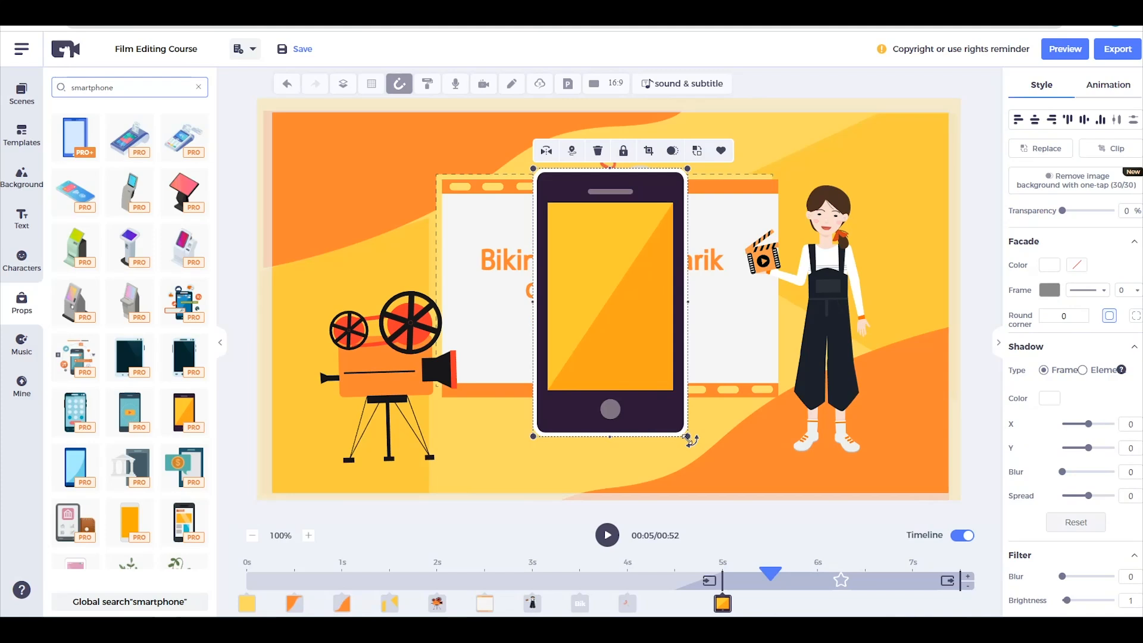
pyautogui.moveTo(688, 437); pyautogui.dragTo(446, 192)
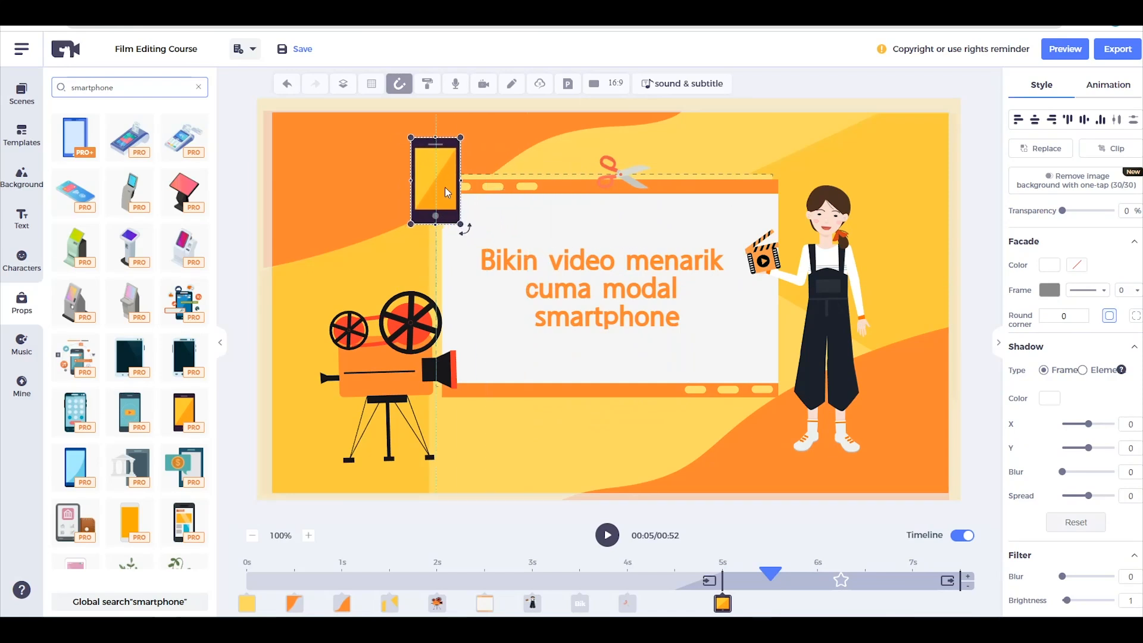
# Step: Move the smartphone prop's start on the scene timeline to 3s
pyautogui.moveTo(771, 574); pyautogui.dragTo(729, 579)
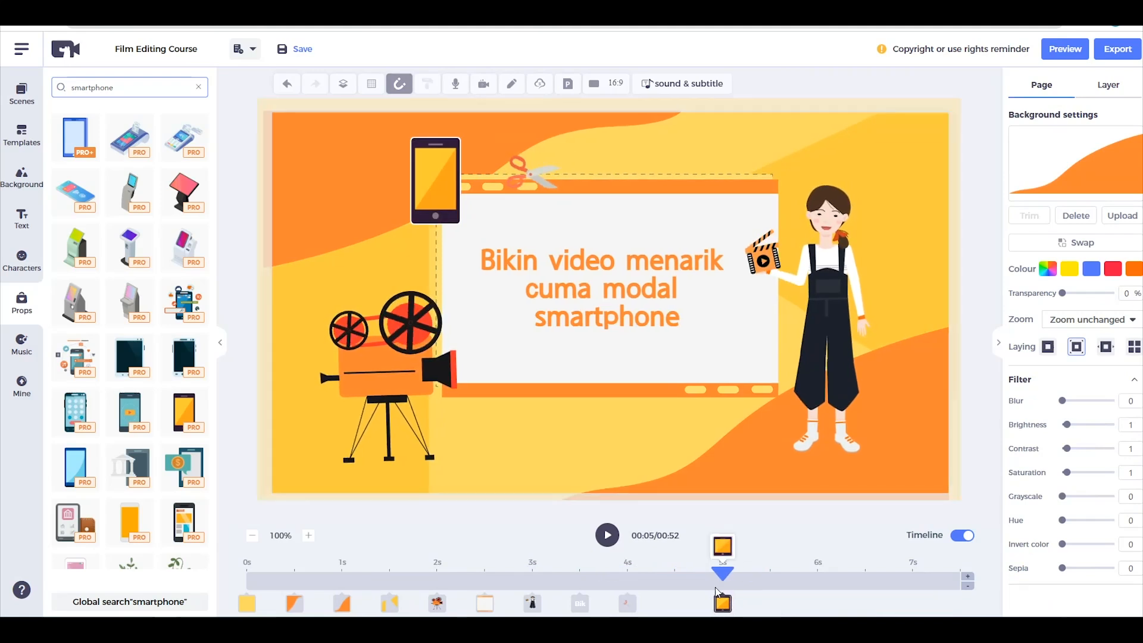
pyautogui.moveTo(722, 582); pyautogui.dragTo(533, 584)
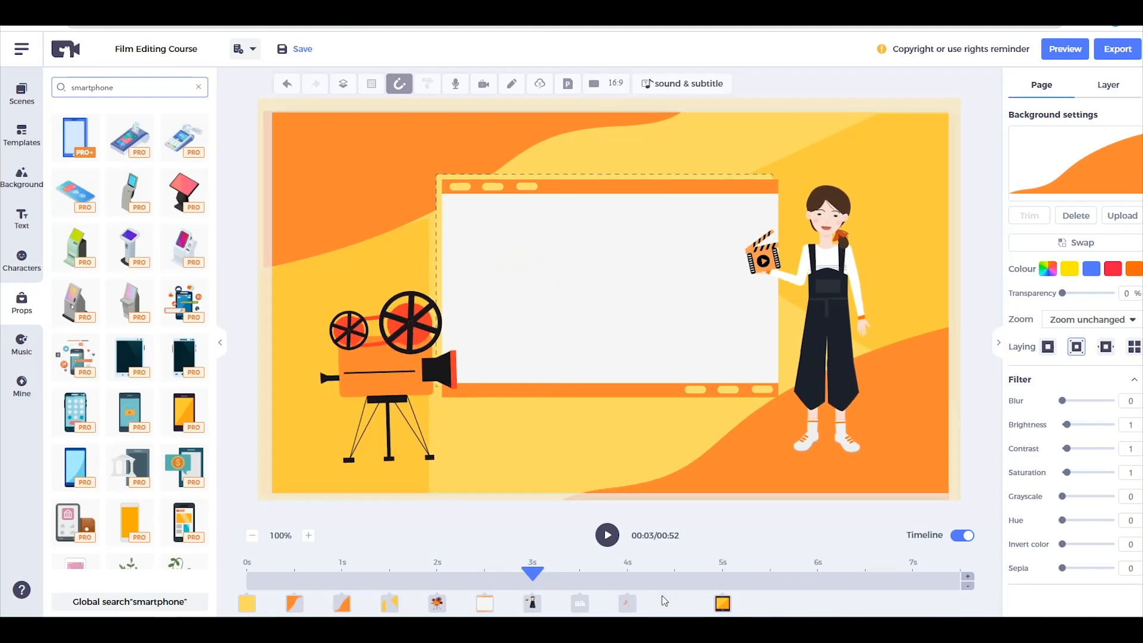
pyautogui.click(723, 603)
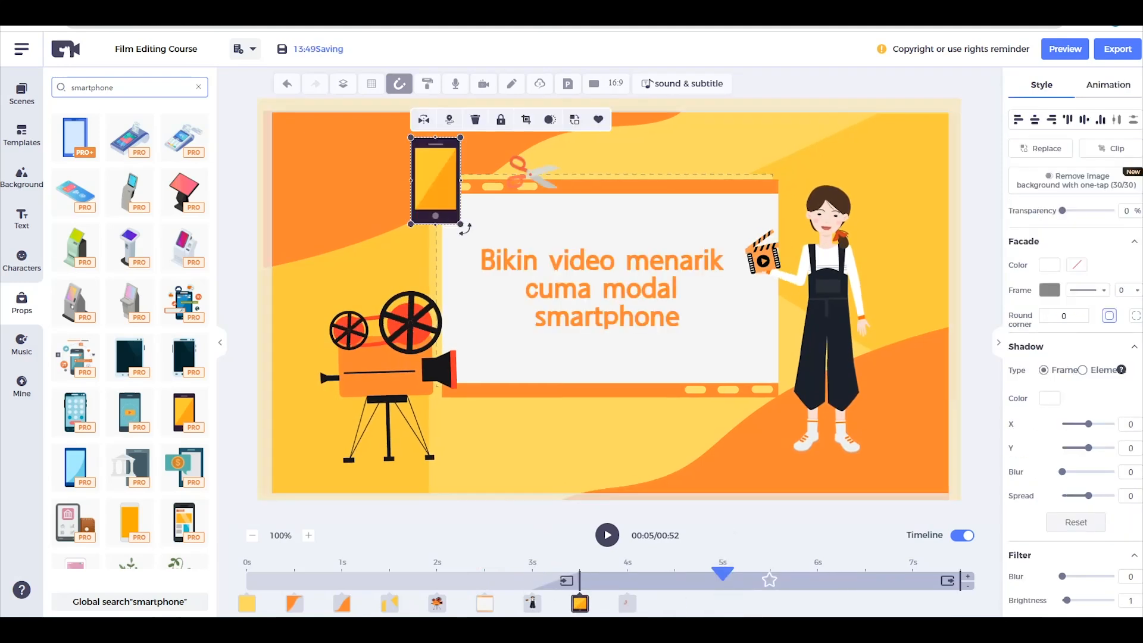
pyautogui.moveTo(580, 604); pyautogui.dragTo(533, 604)
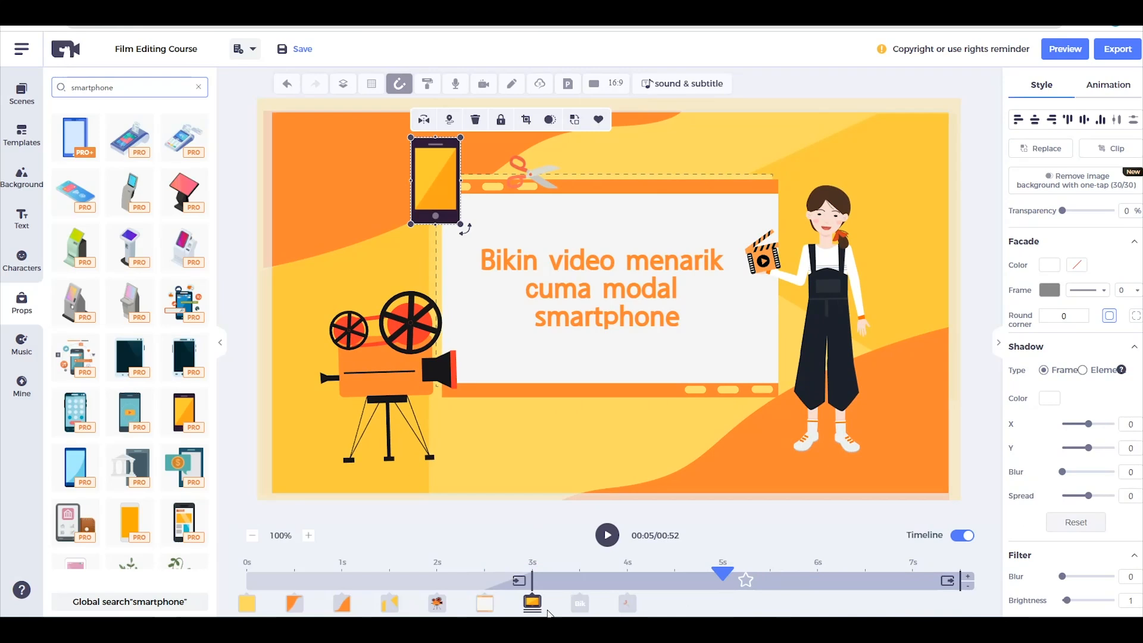
# Step: Pick the smartphone from the elements stacked at 3s, give it the Pop entry animation and check it along the timeline
pyautogui.moveTo(533, 575)
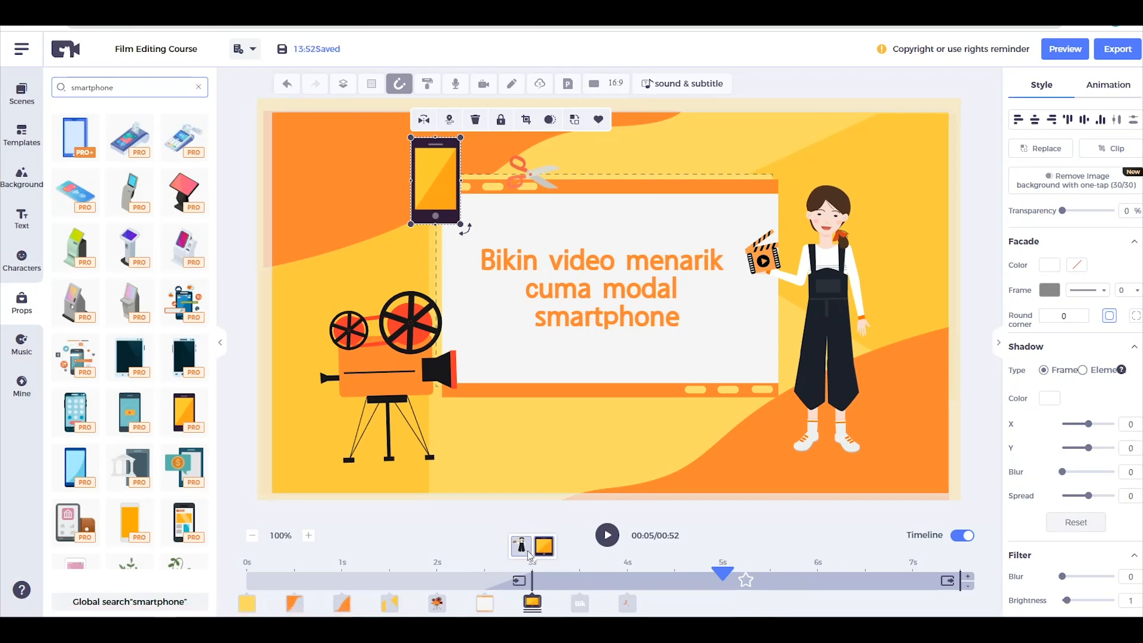
pyautogui.click(530, 576)
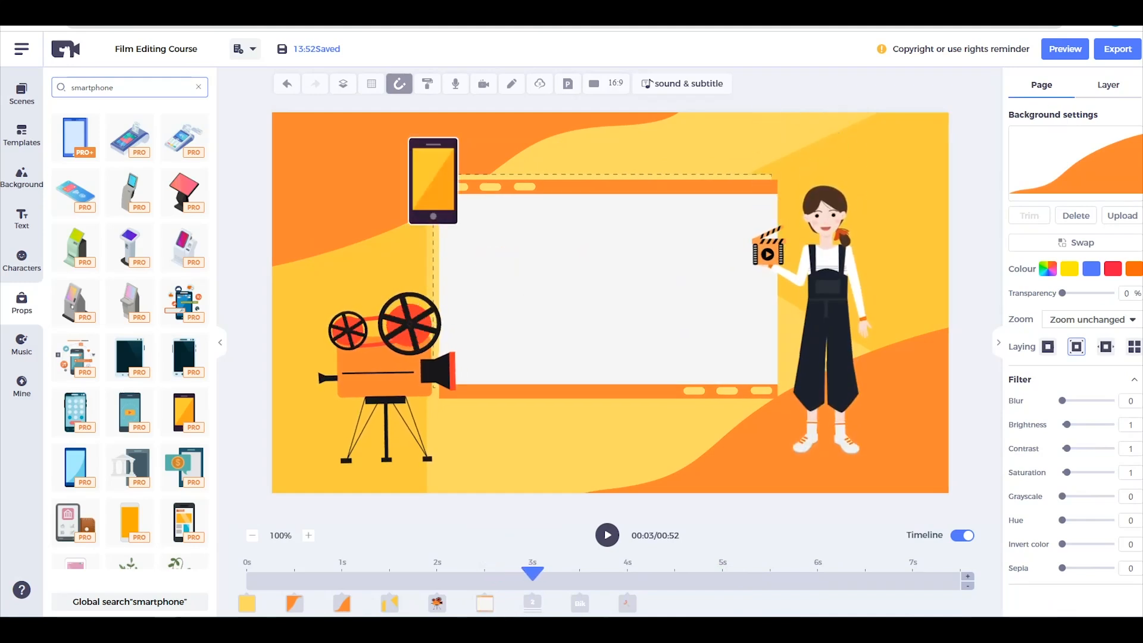
pyautogui.click(532, 603)
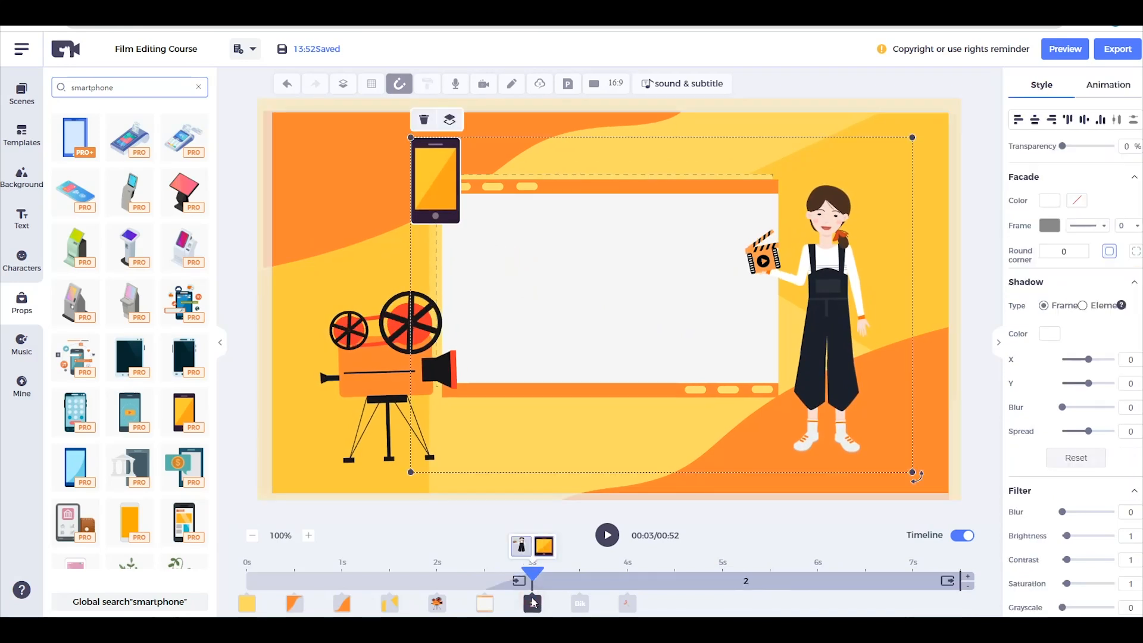
pyautogui.click(544, 546)
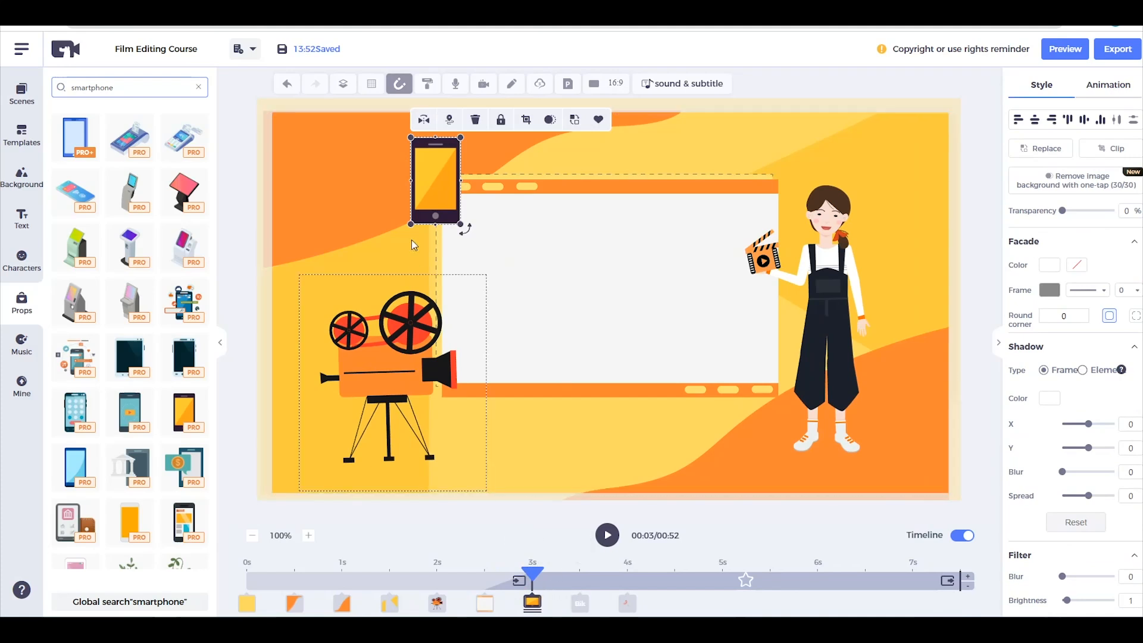
pyautogui.click(334, 179)
pyautogui.click(436, 179)
pyautogui.click(434, 208)
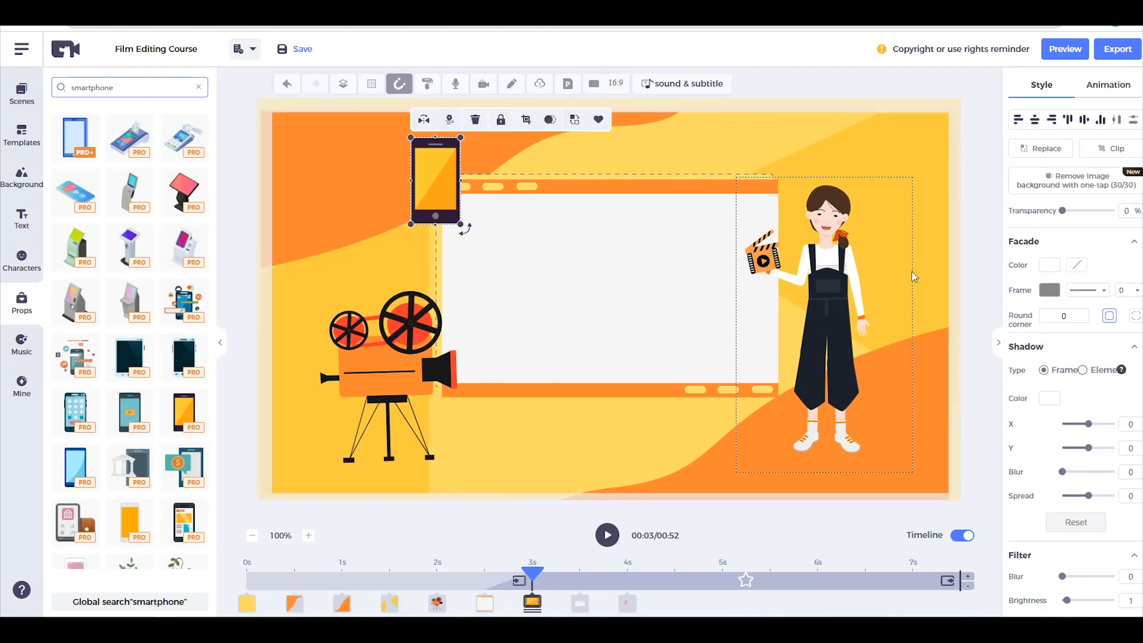
pyautogui.click(1109, 86)
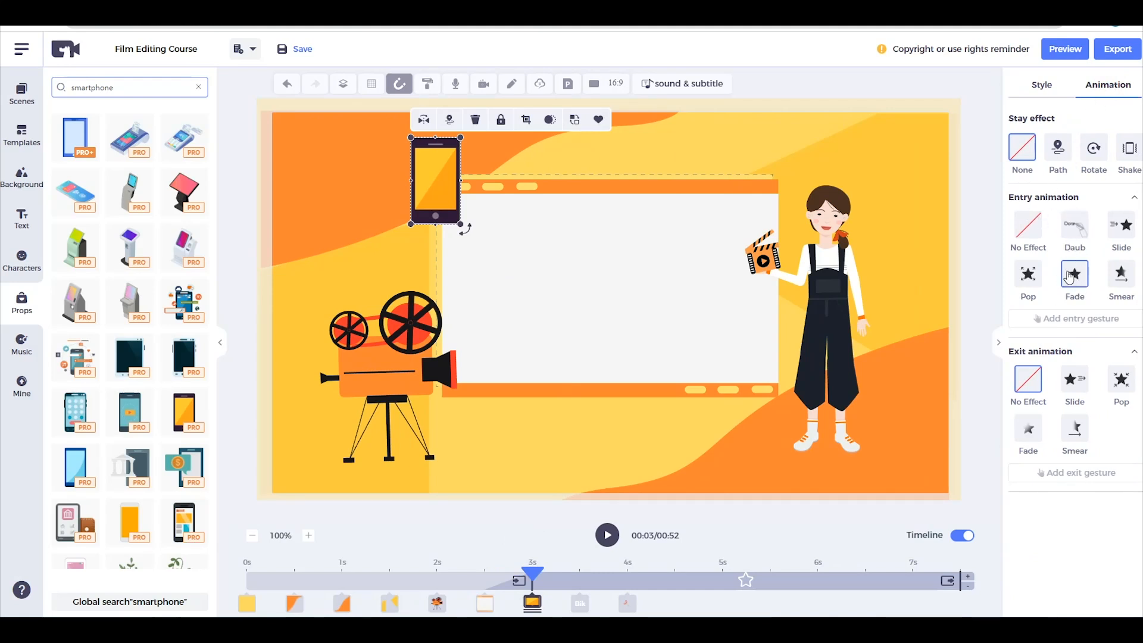
pyautogui.click(1029, 275)
pyautogui.moveTo(532, 575); pyautogui.dragTo(722, 584)
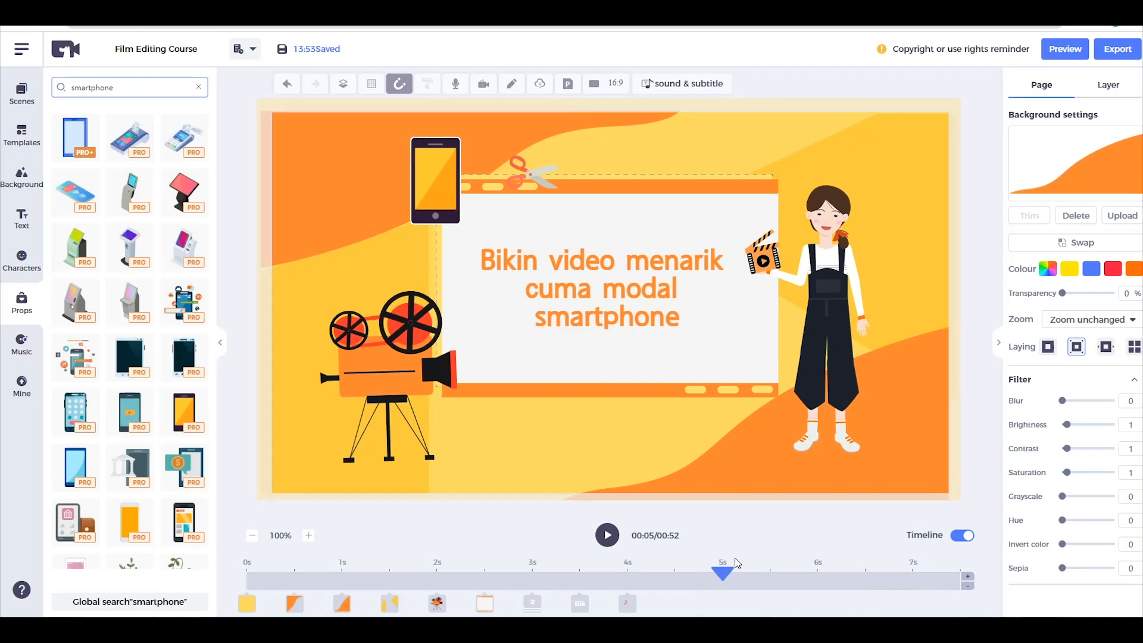
pyautogui.click(501, 578)
pyautogui.click(532, 603)
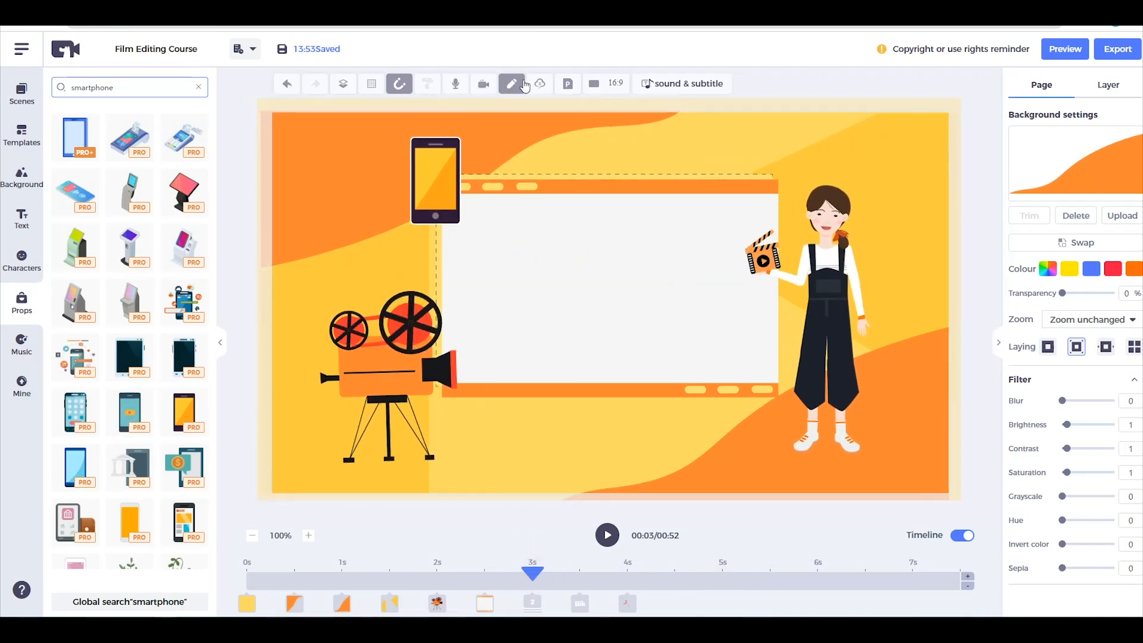
# Step: Start an AI dubbing recording and enter the sentence "Pengen bikin video menarik cuma modal smartphone?"
pyautogui.click(454, 87)
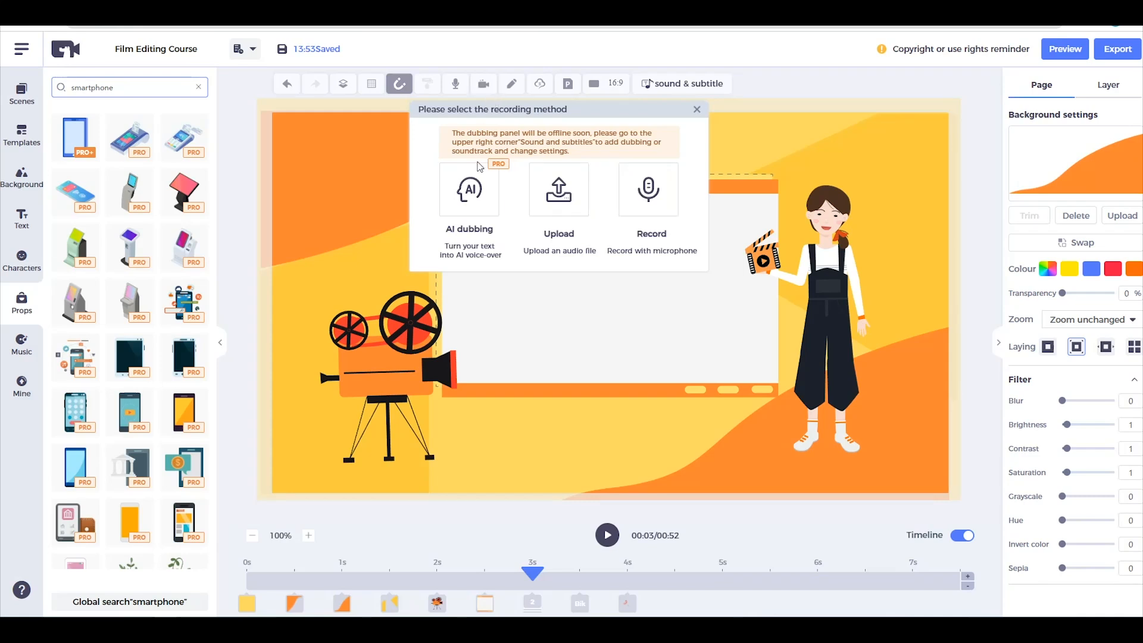
pyautogui.click(462, 200)
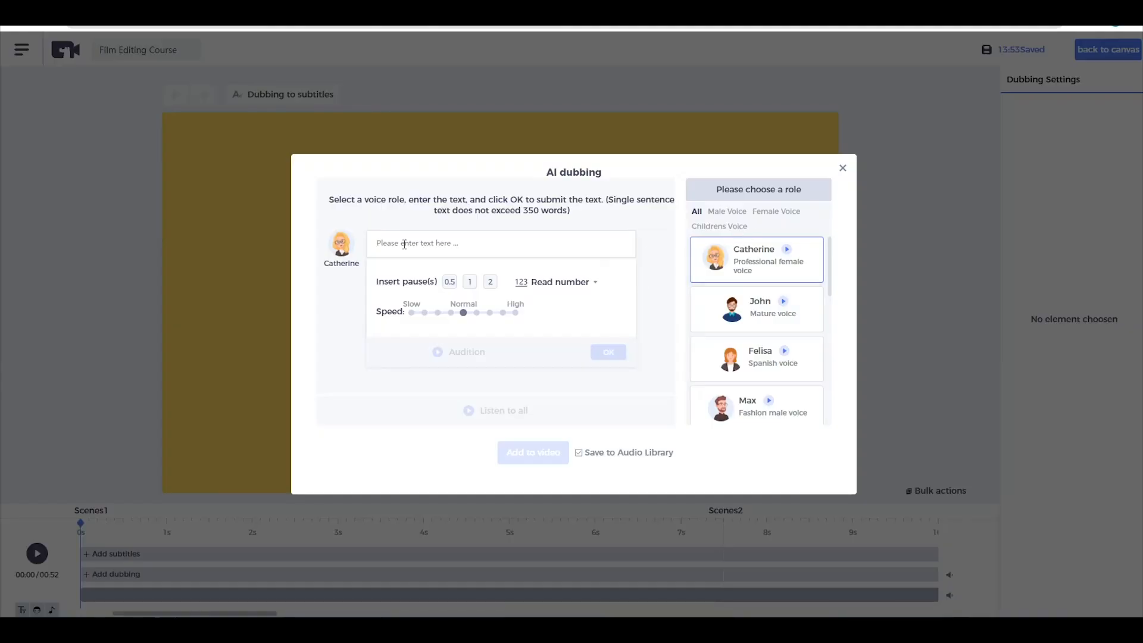
pyautogui.click(391, 244)
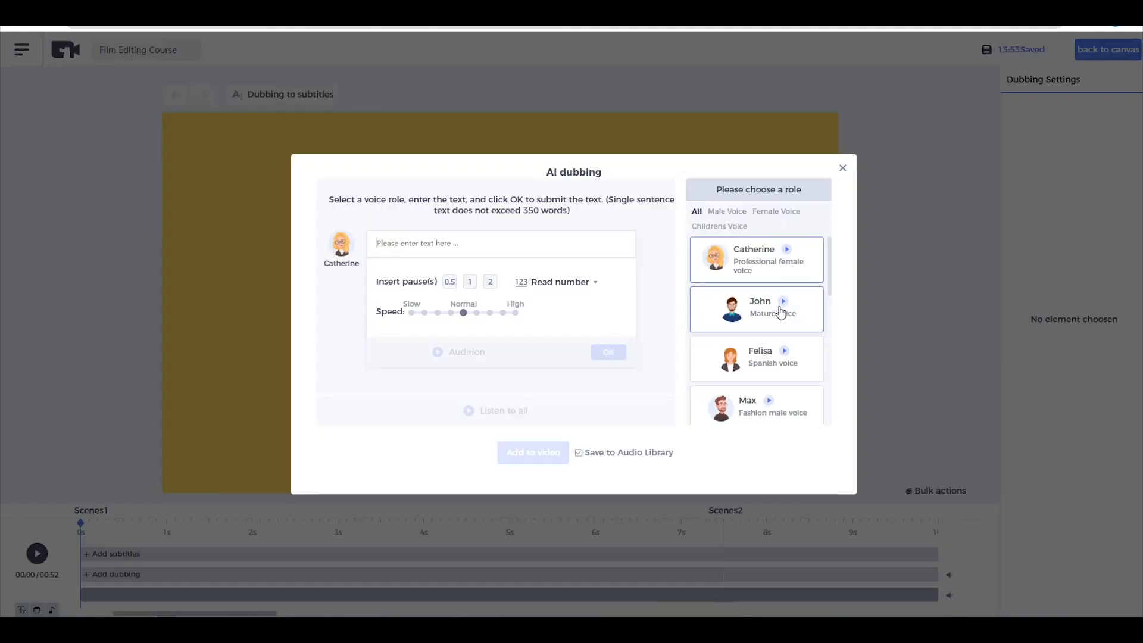
pyautogui.write('Pengen bikin video menarfoi')
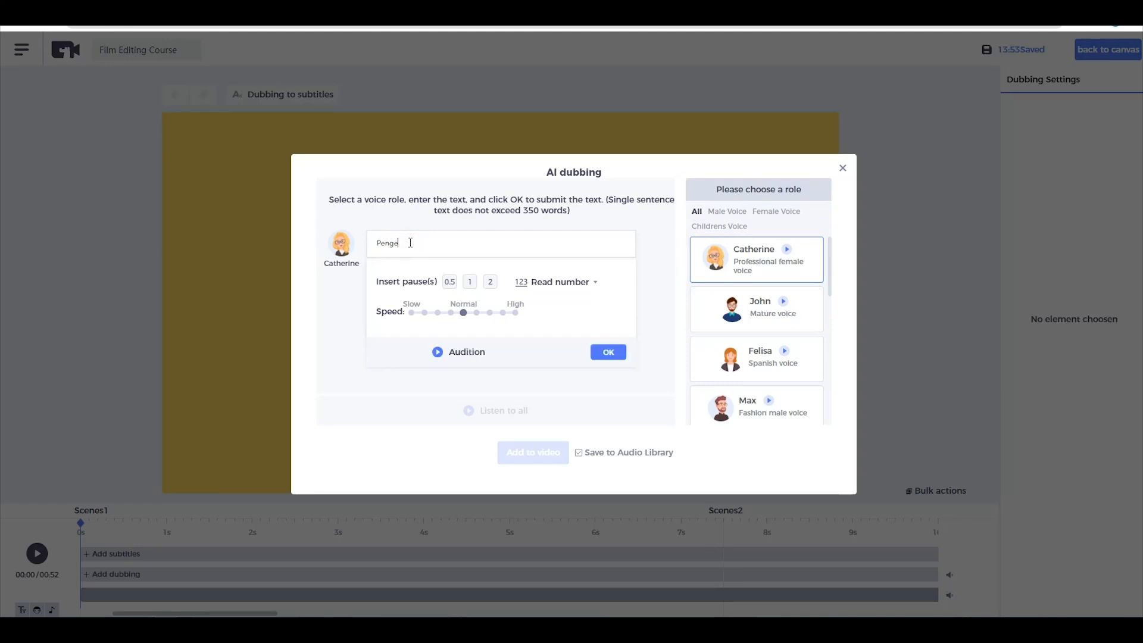
pyautogui.press('BackSpace')
pyautogui.press('BackSpace')
pyautogui.press('BackSpace')
pyautogui.write('ik cuma modal smartphone?')
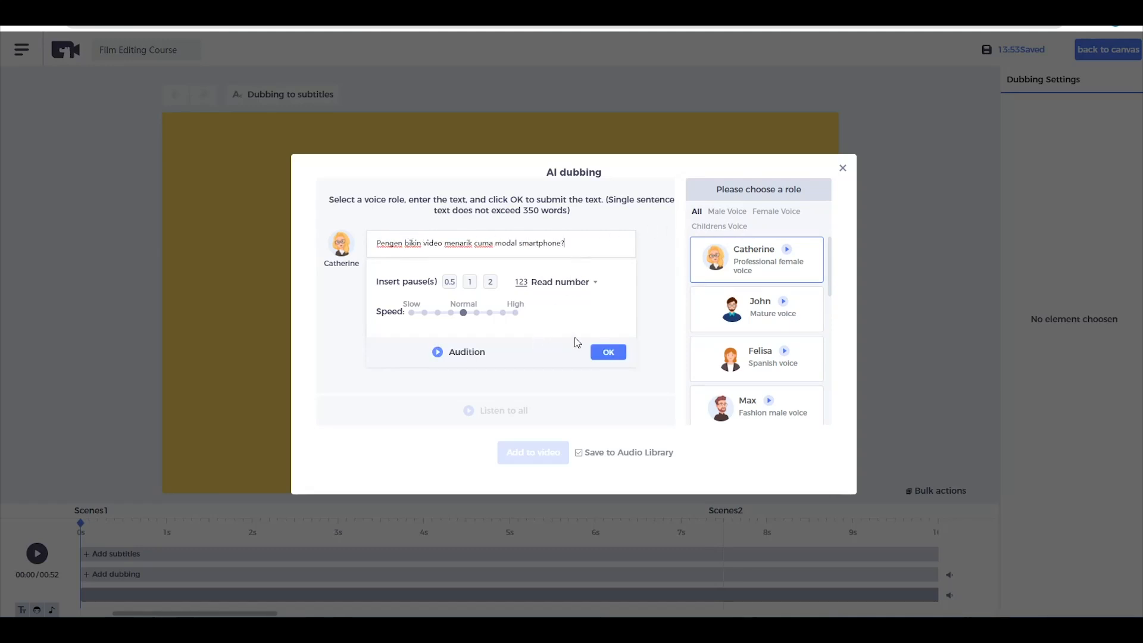
# Step: Browse the available voice roles and audition the dubbing sentence, trying John, Felisa and Max
pyautogui.scroll(-2, 826, 299)
pyautogui.scroll(1, 810, 322)
pyautogui.scroll(-3, 840, 370)
pyautogui.scroll(-1, 823, 378)
pyautogui.scroll(4, 823, 377)
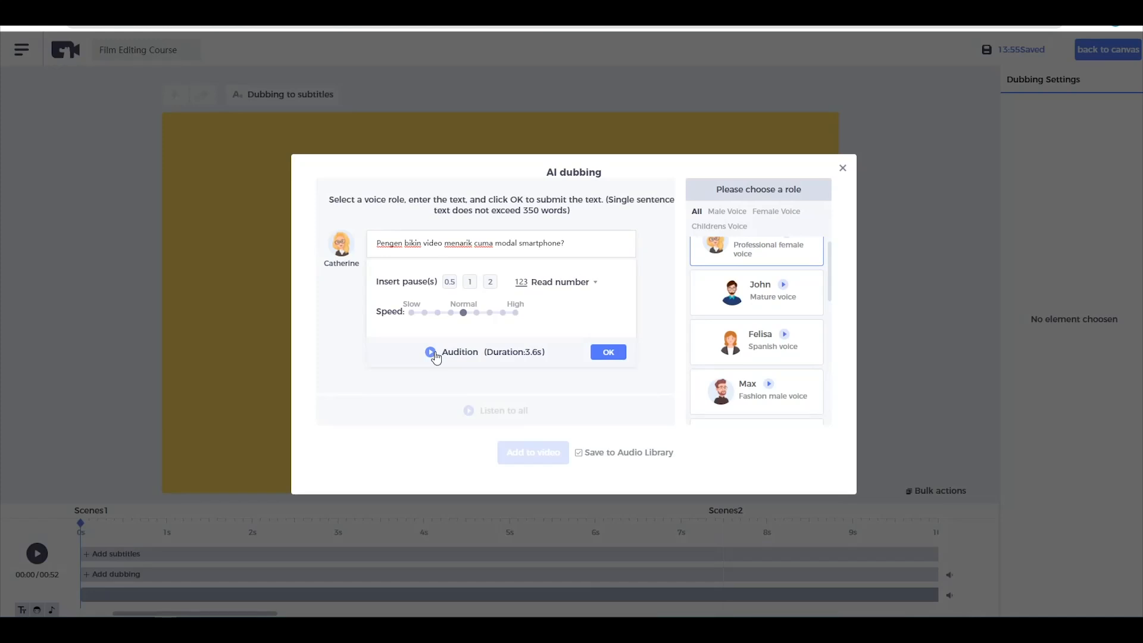
pyautogui.click(757, 295)
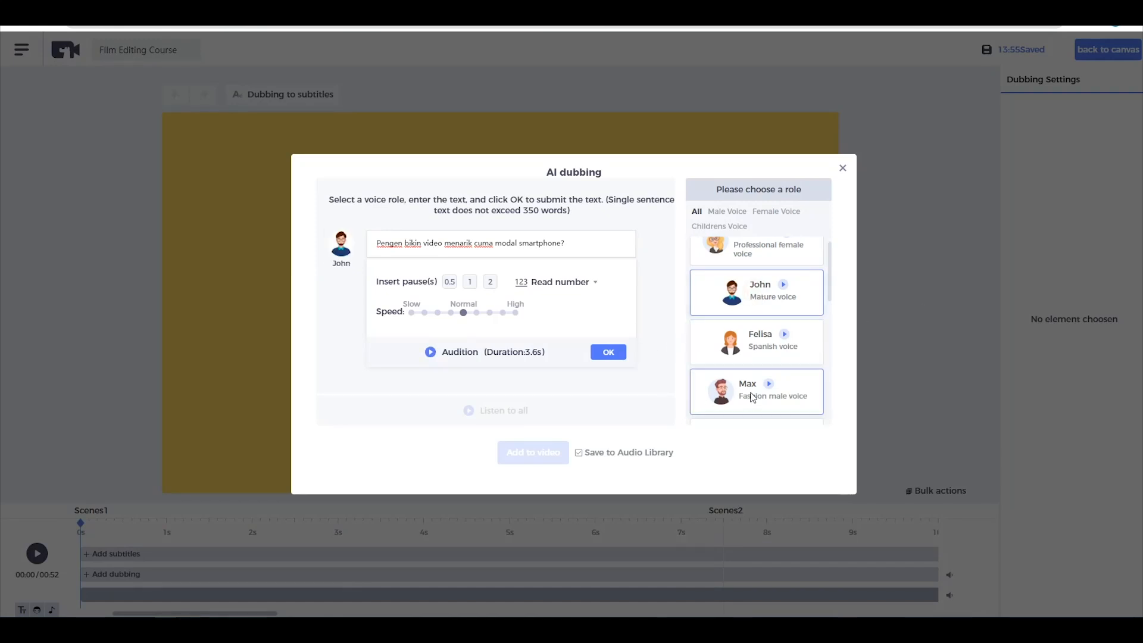
pyautogui.scroll(1, 744, 369)
pyautogui.click(721, 367)
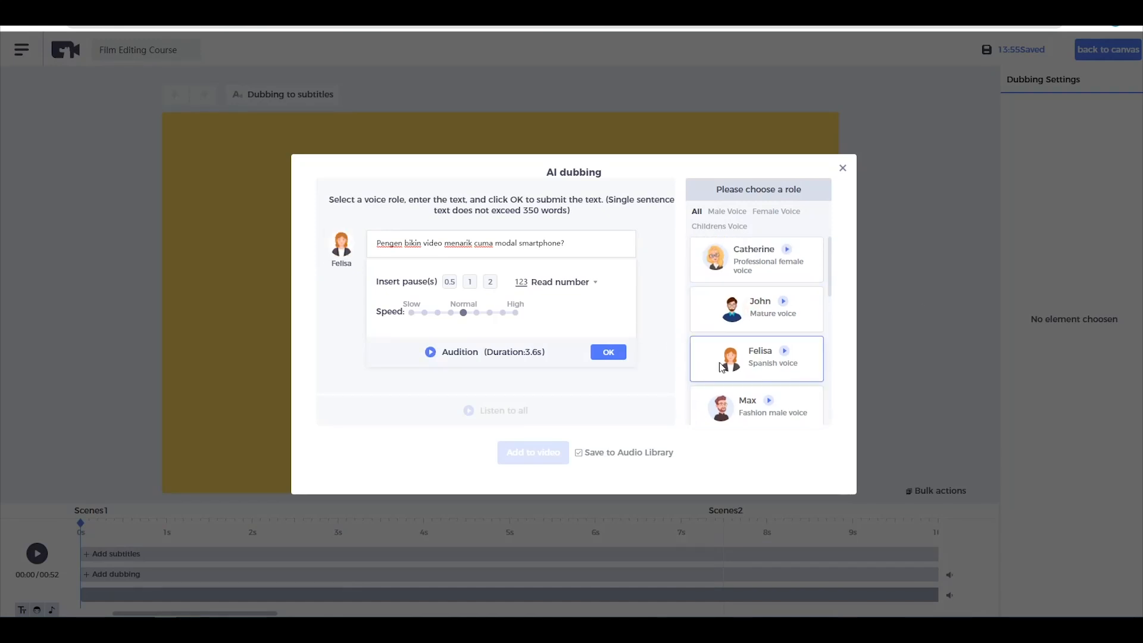
pyautogui.click(429, 351)
pyautogui.click(729, 410)
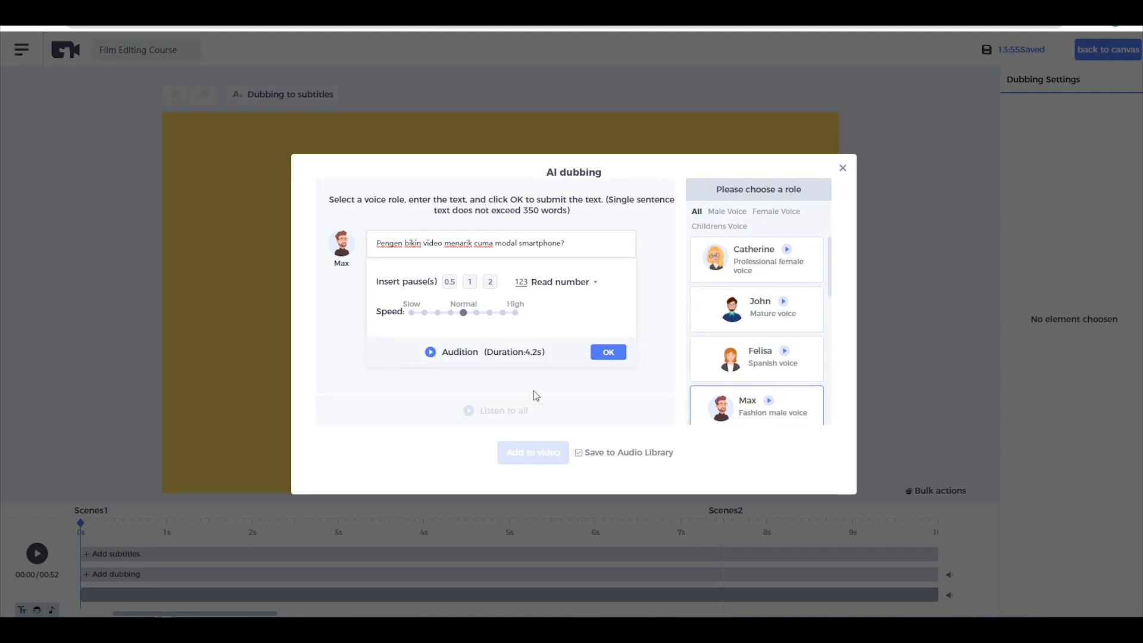
# Step: Assign the Catherine voice to the sentence, submit it and add the dubbing to the video
pyautogui.click(756, 260)
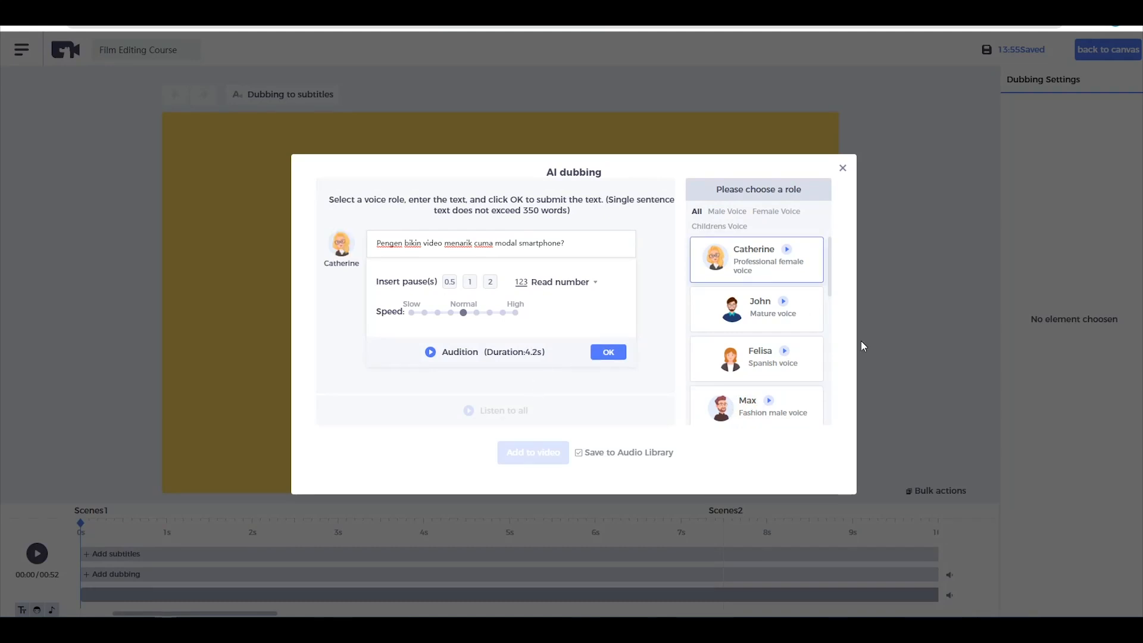
pyautogui.click(608, 353)
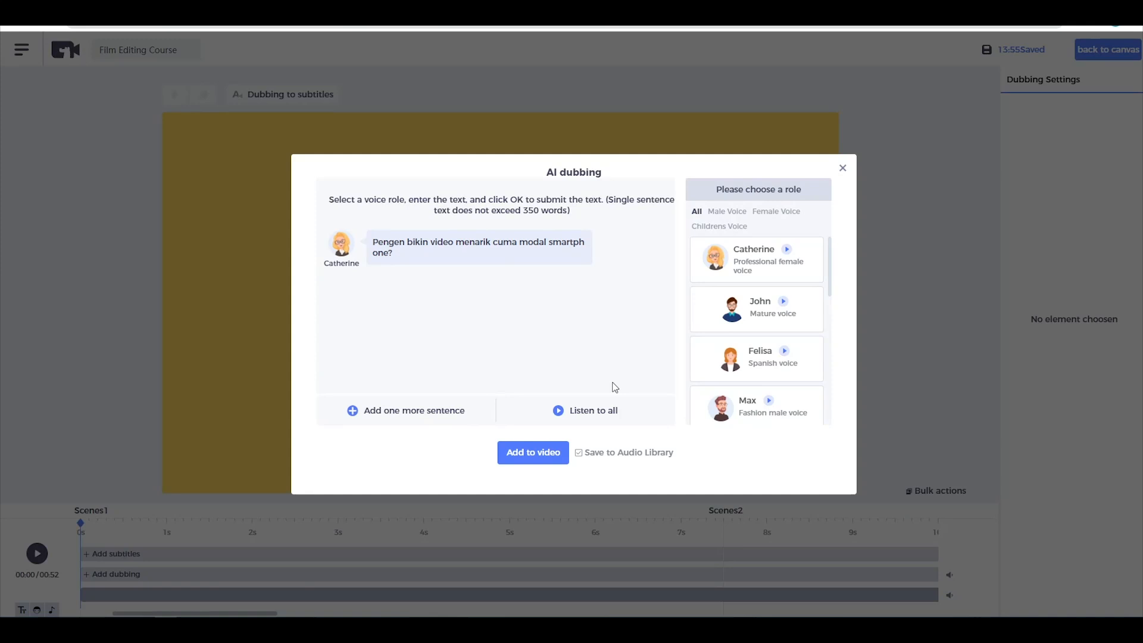
pyautogui.click(535, 453)
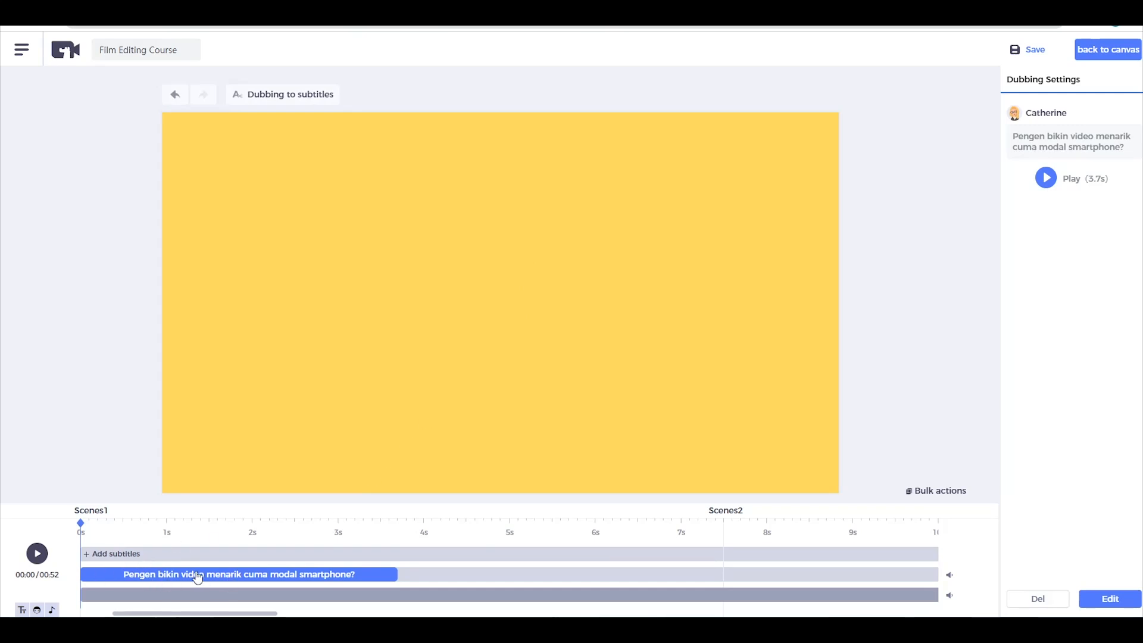
# Step: Play the scene with its dubbing, move the dubbing clip to start at about 2.5s and replay to check the timing
pyautogui.click(34, 553)
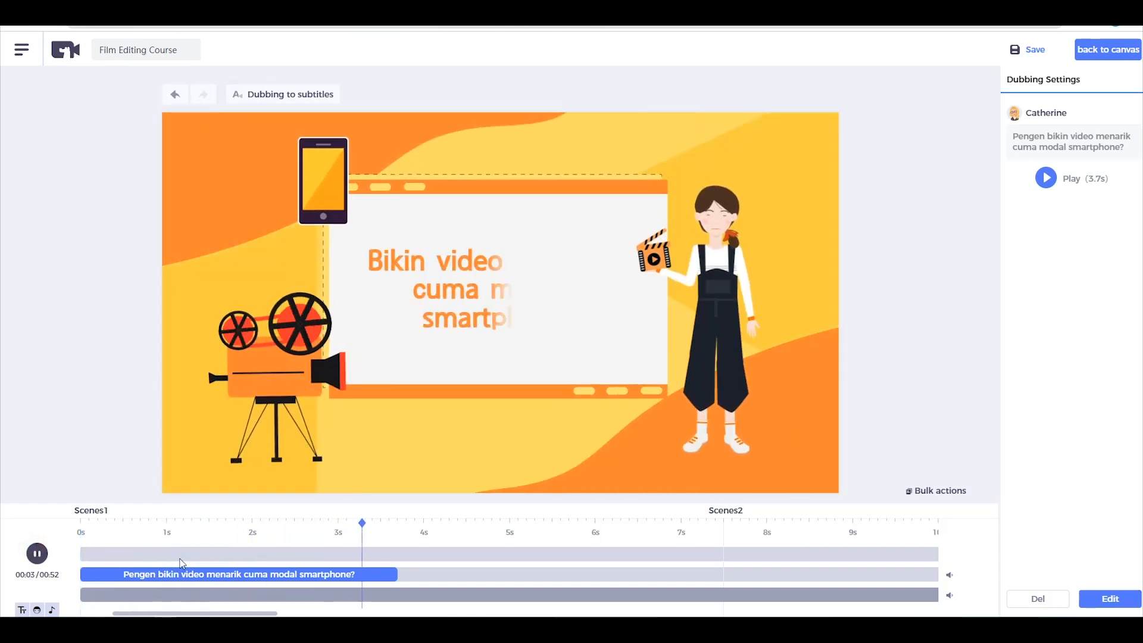
pyautogui.press('space')
pyautogui.moveTo(325, 574); pyautogui.dragTo(686, 583)
pyautogui.moveTo(422, 523); pyautogui.dragTo(327, 524)
pyautogui.moveTo(504, 578); pyautogui.dragTo(357, 576)
pyautogui.moveTo(325, 525); pyautogui.dragTo(182, 524)
pyautogui.click(45, 552)
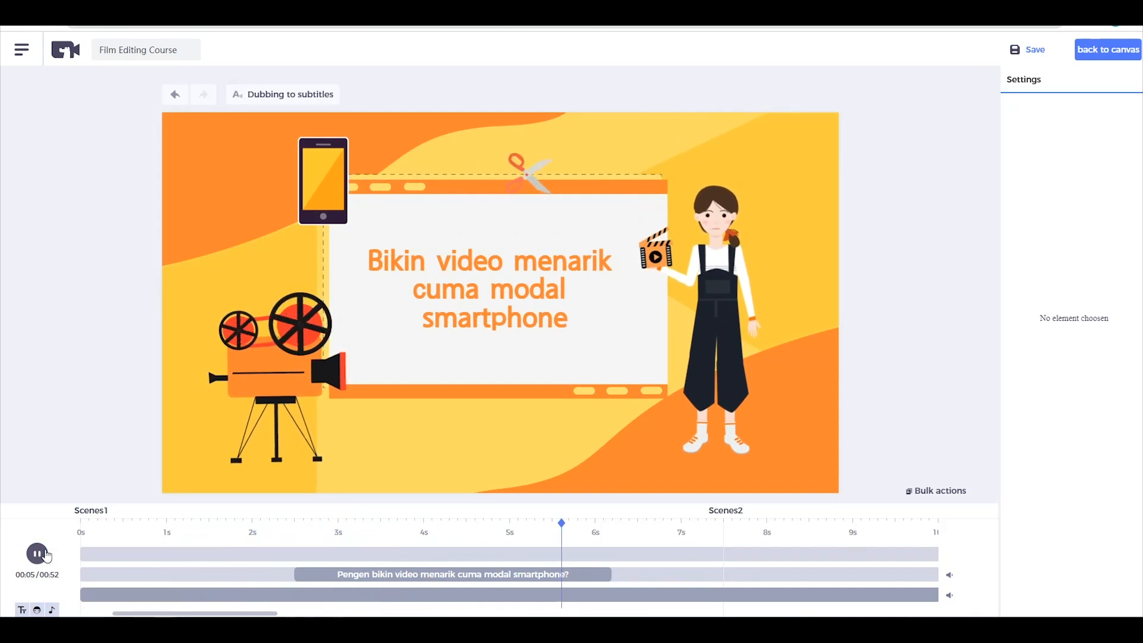
pyautogui.click(388, 575)
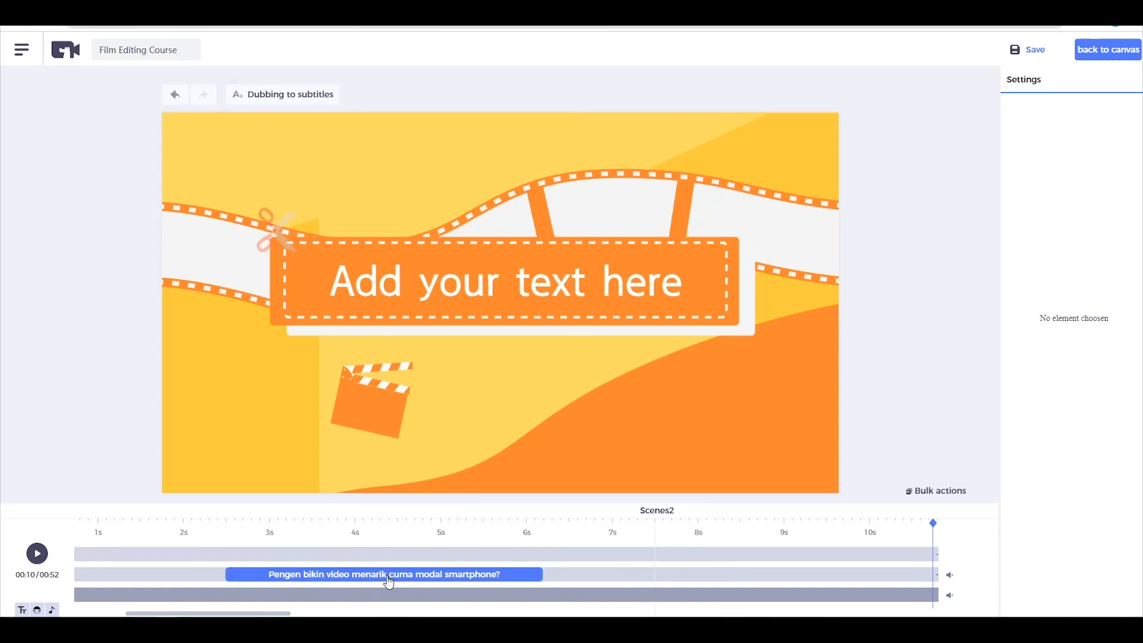
# Step: Delete the "Pengen bikin video menarik cuma modal smartphone?" dubbing clip from the timeline and return to the canvas
pyautogui.click(388, 580)
pyautogui.press('Delete')
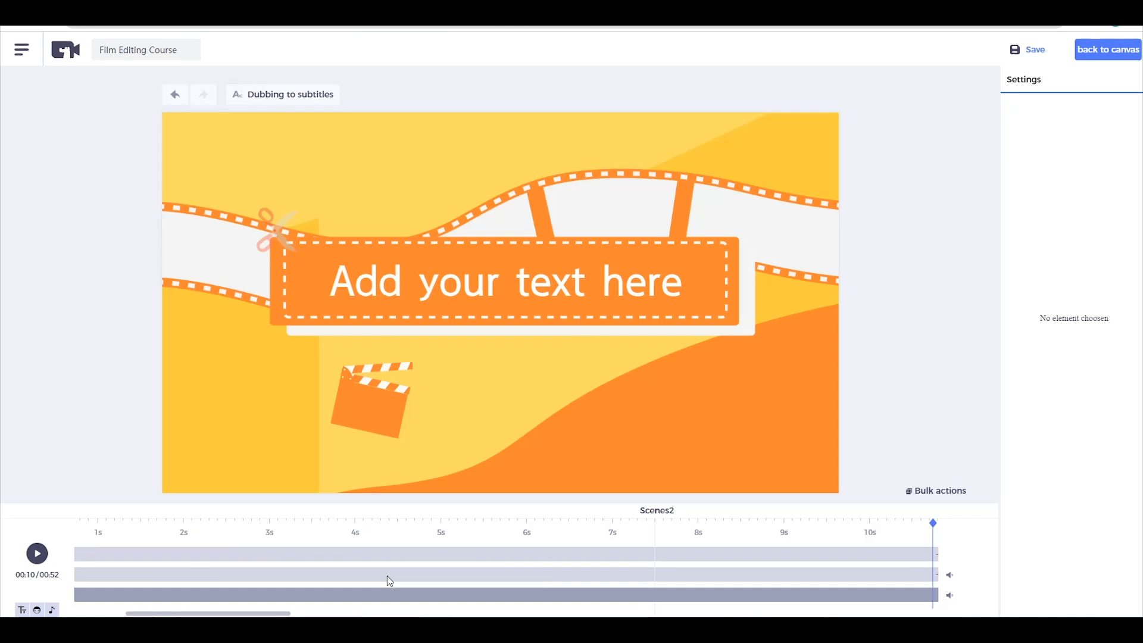
pyautogui.click(1108, 49)
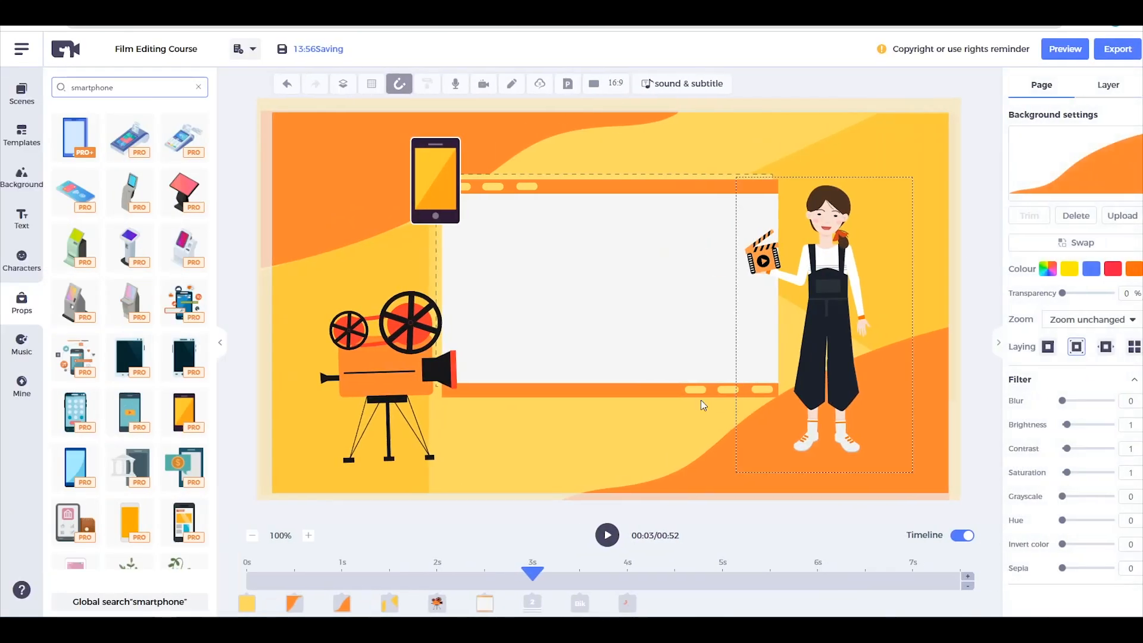
# Step: Record a microphone voice-over of about 7 seconds for the first scene, add it as Opening and play it back
pyautogui.click(455, 85)
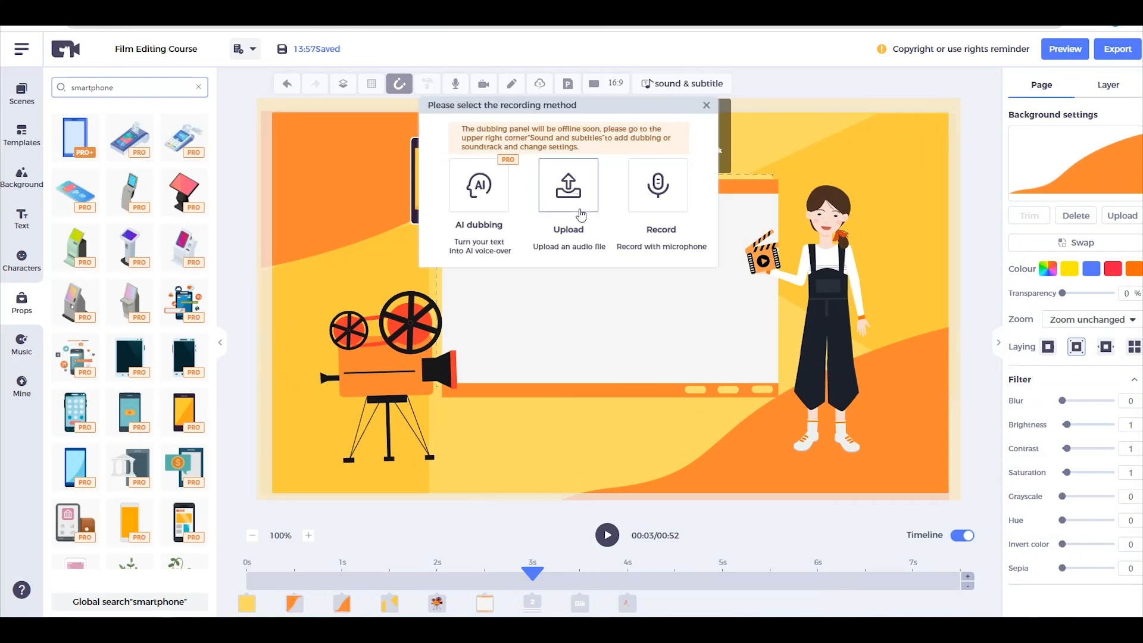
pyautogui.click(675, 194)
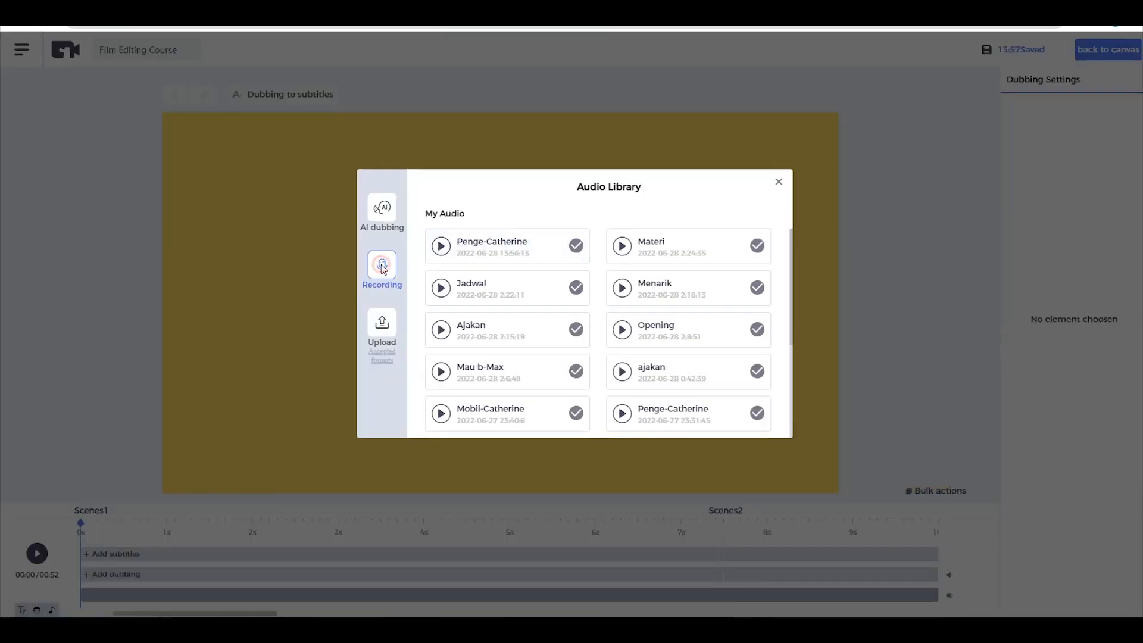
pyautogui.click(382, 266)
pyautogui.click(501, 534)
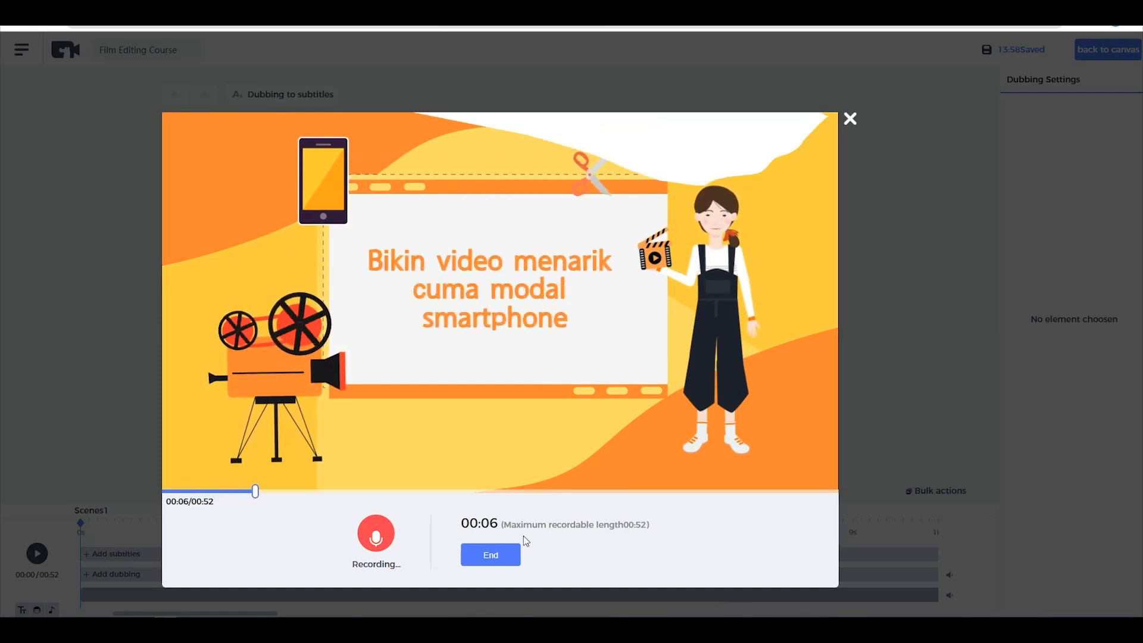
pyautogui.click(494, 557)
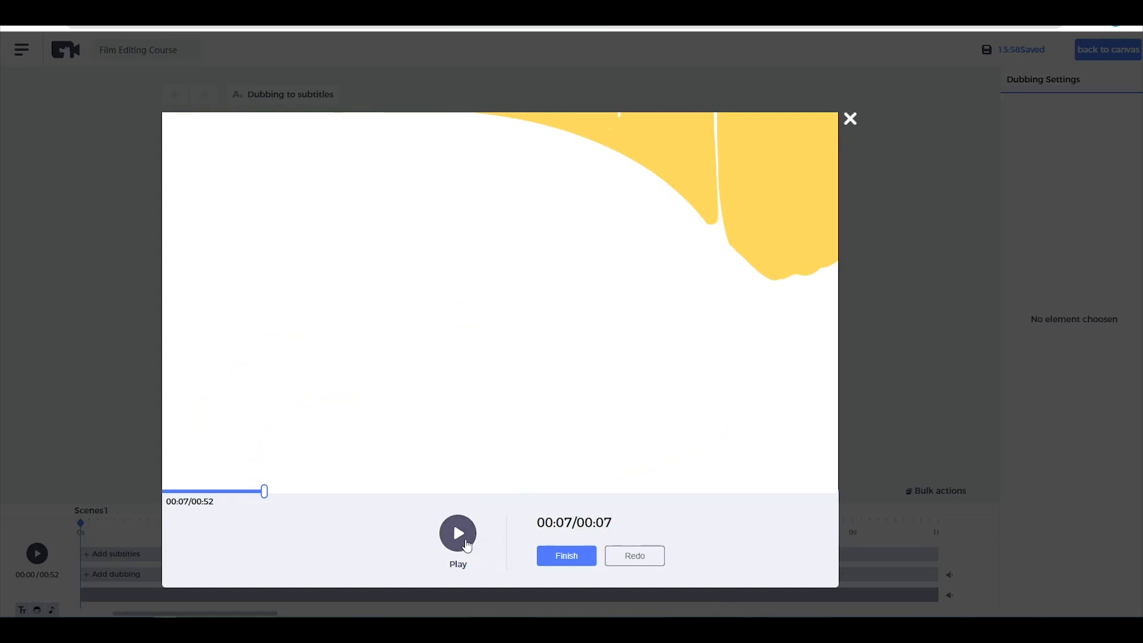
pyautogui.click(566, 555)
pyautogui.click(574, 368)
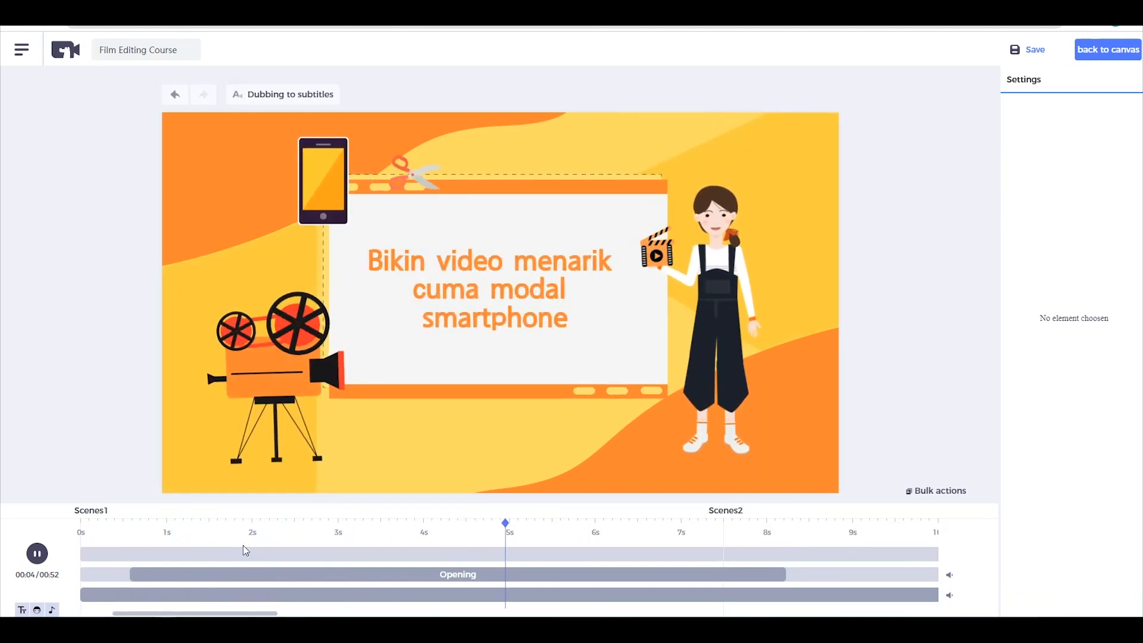
pyautogui.press('space')
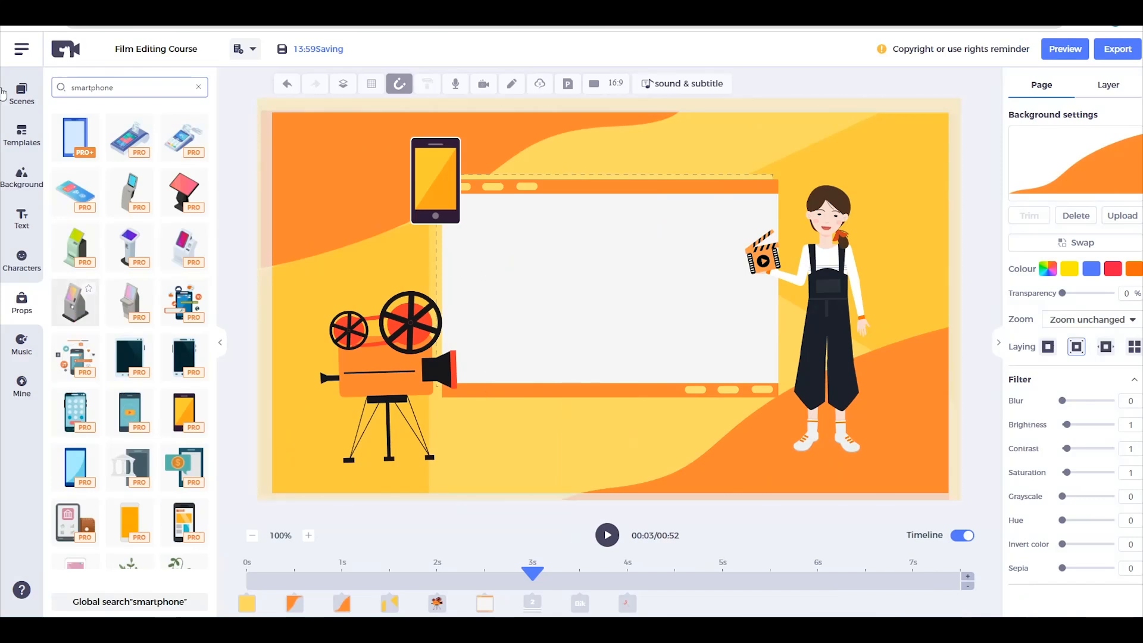
# Step: Replace the banner text in the second scene with "Mobile Videography Course"
pyautogui.click(22, 92)
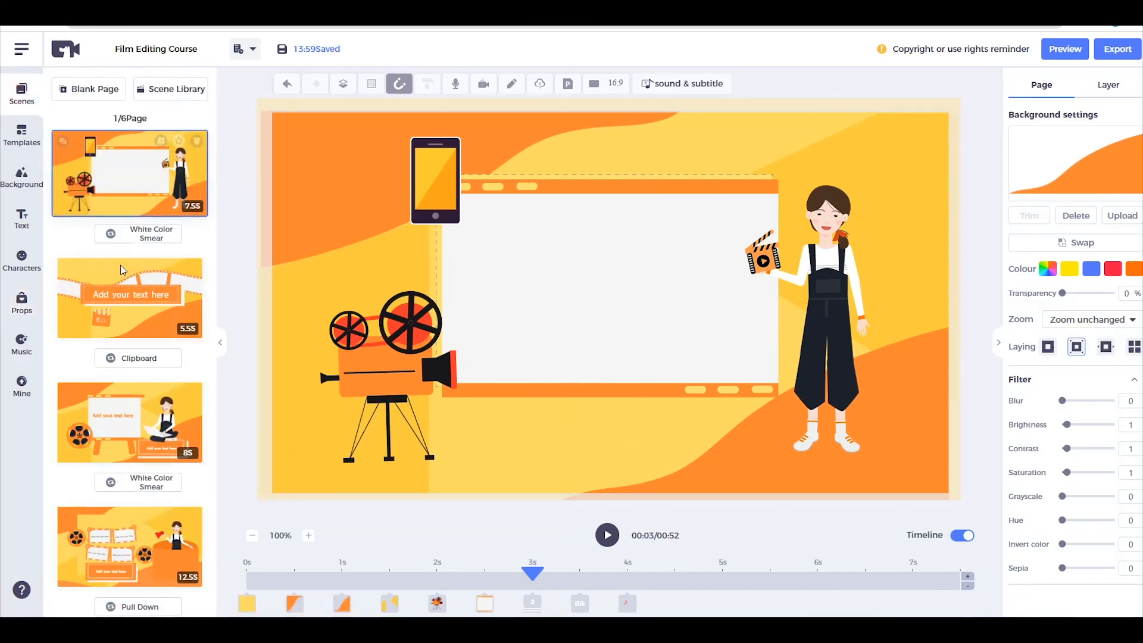
pyautogui.click(141, 262)
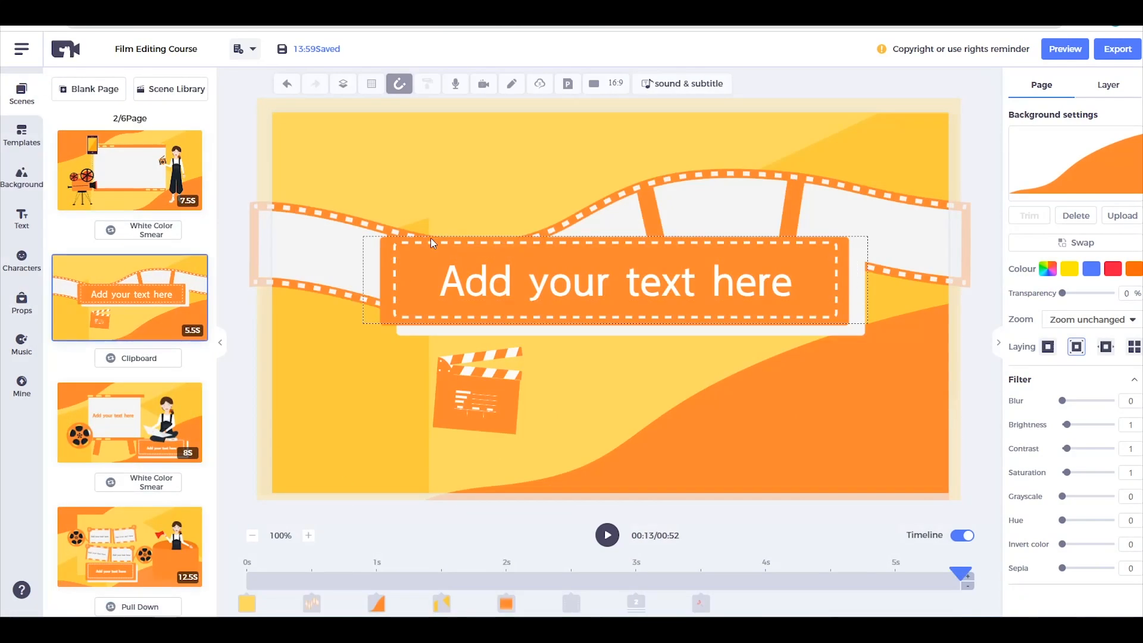
pyautogui.click(534, 290)
pyautogui.doubleClick(533, 284)
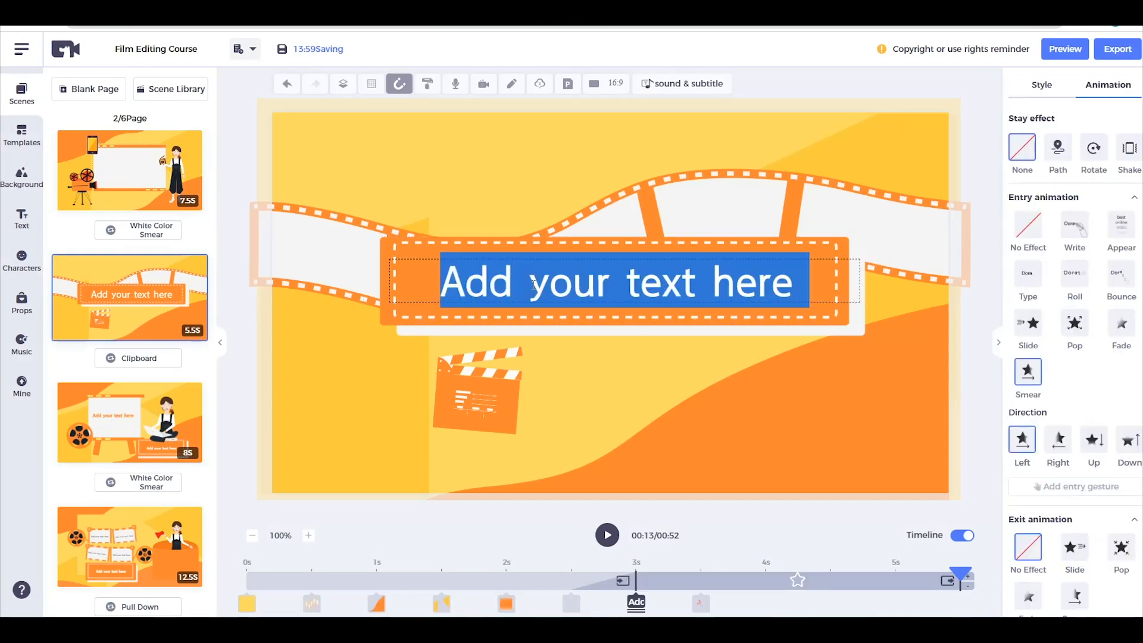
pyautogui.write('Mobile Videography Course')
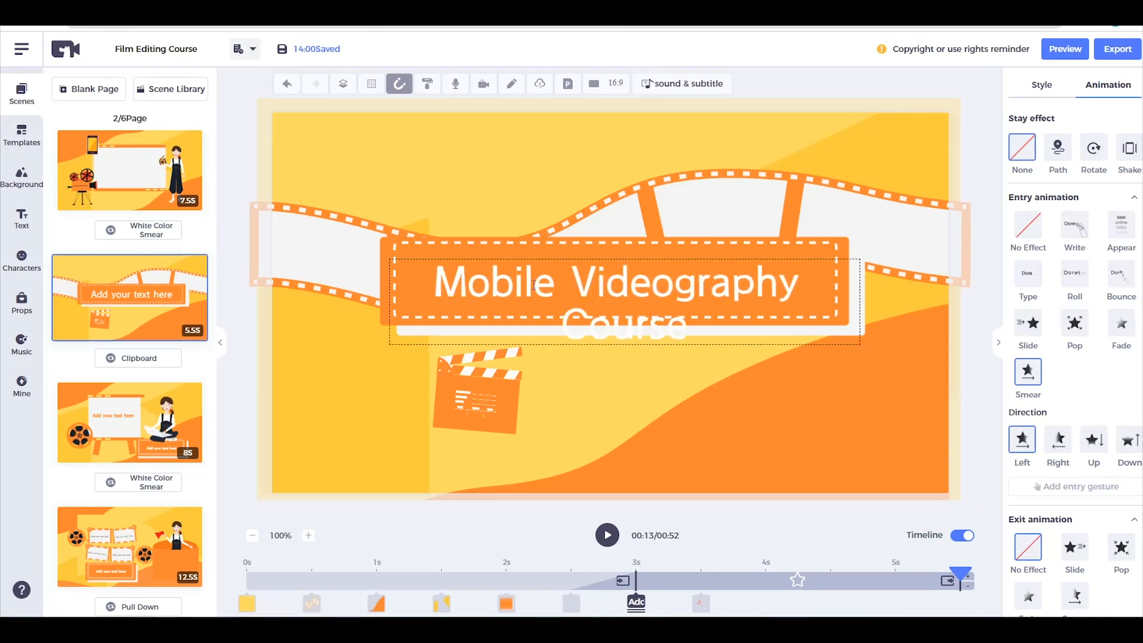
# Step: Set the banner title's font size to 85 and centre the title inside the orange banner
pyautogui.click(1042, 85)
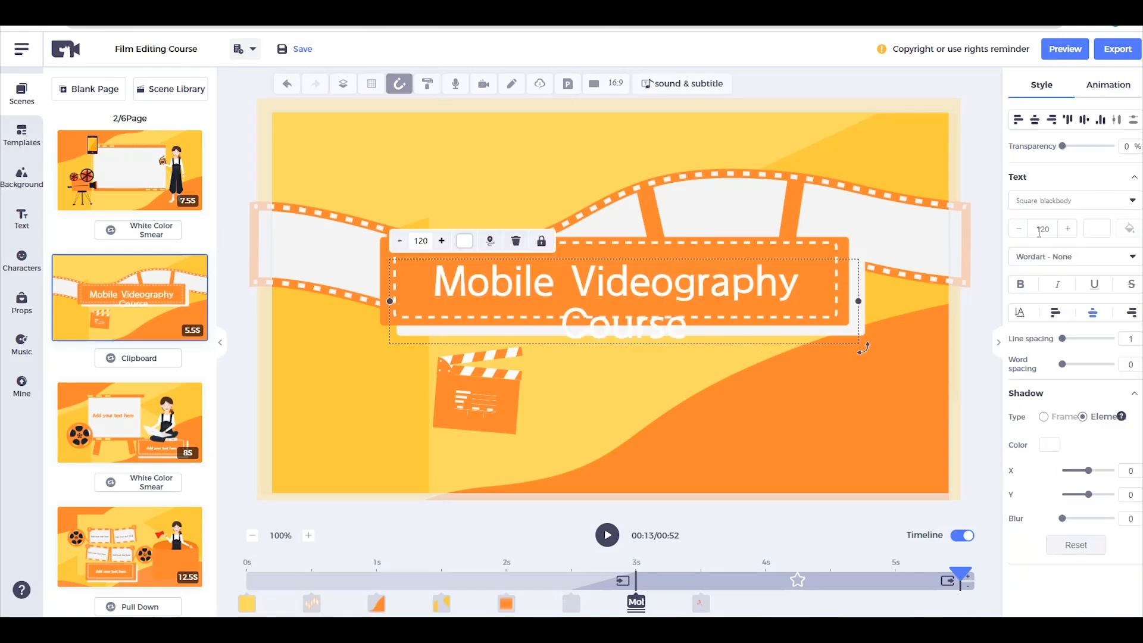
pyautogui.click(1017, 229)
pyautogui.click(1018, 229)
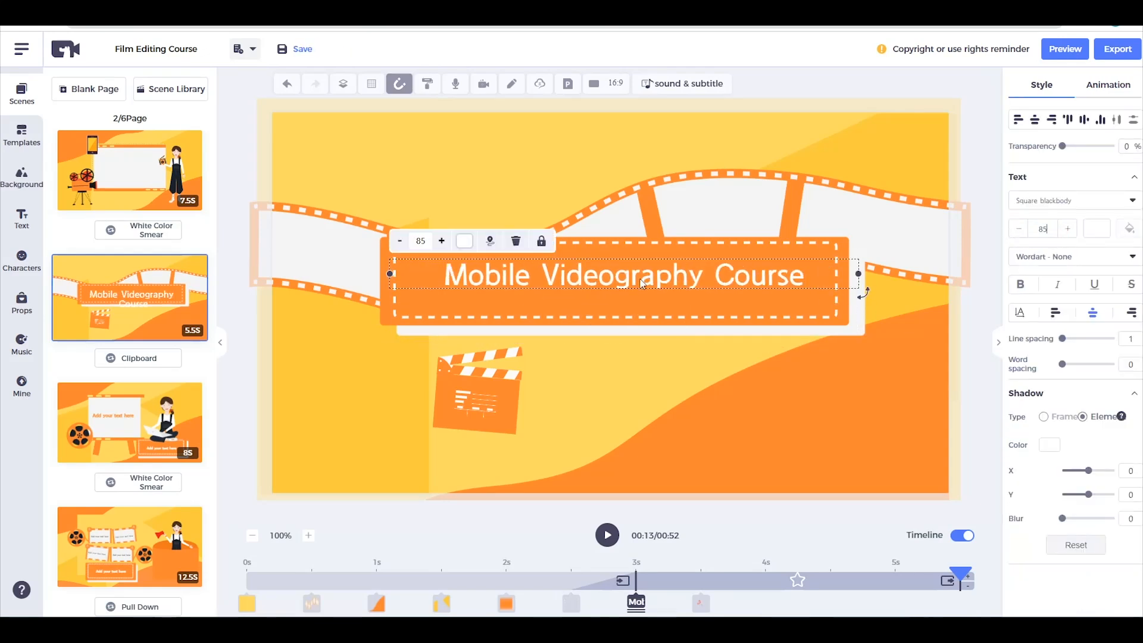
pyautogui.click(289, 269)
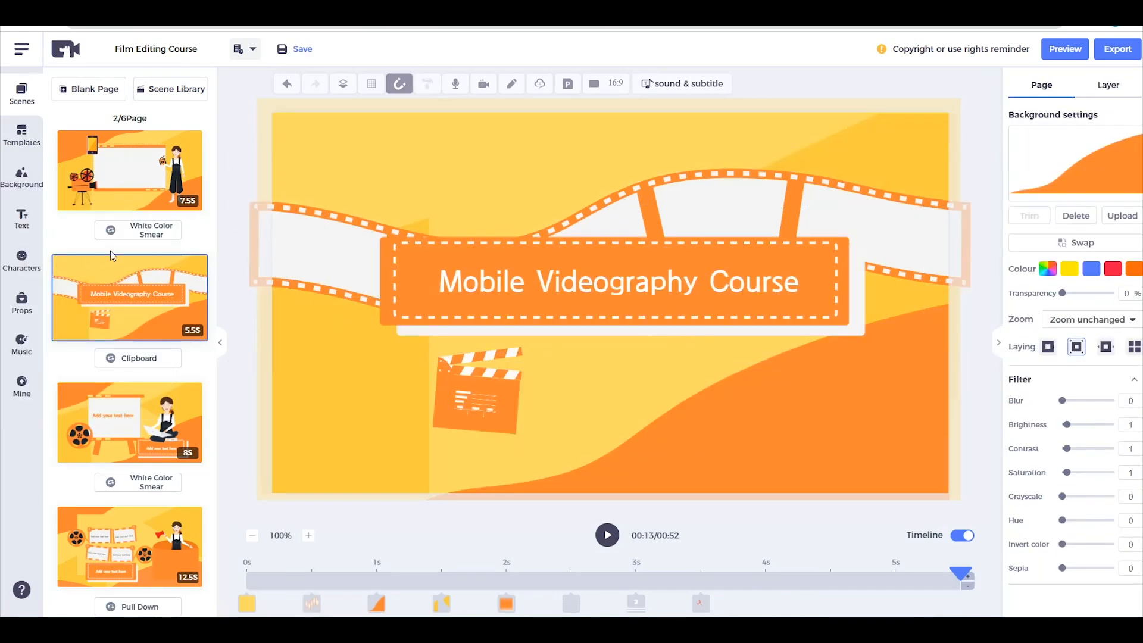
# Step: Copy the smartphone prop from the first scene and paste it into the second scene
pyautogui.click(122, 159)
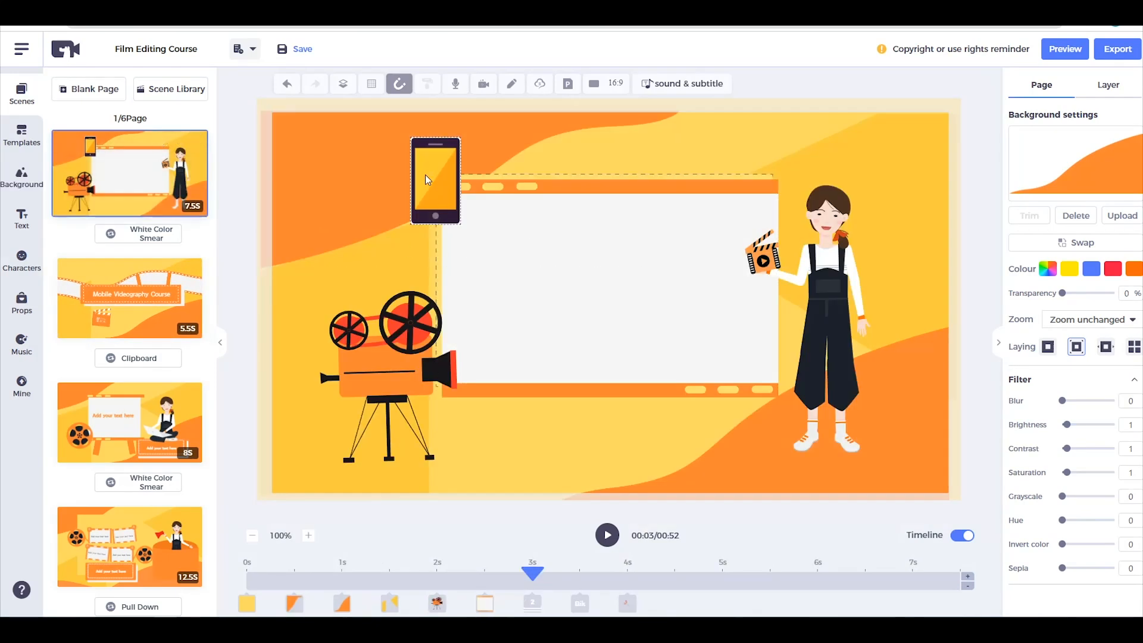
pyautogui.click(424, 167)
pyautogui.rightClick(423, 156)
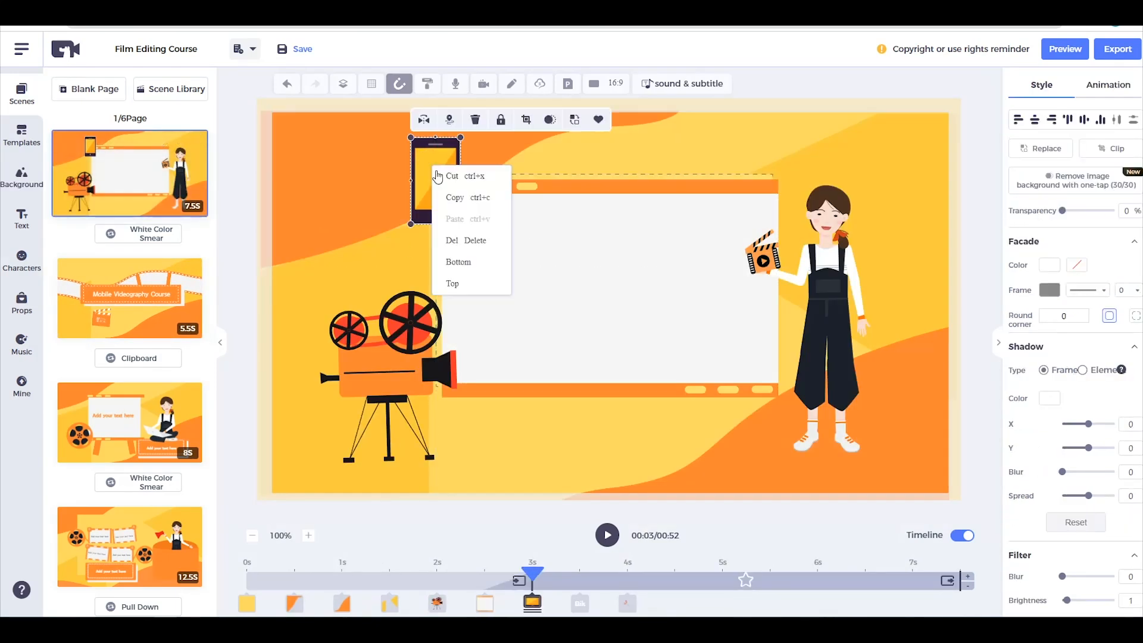
pyautogui.click(463, 198)
pyautogui.click(115, 310)
pyautogui.rightClick(393, 127)
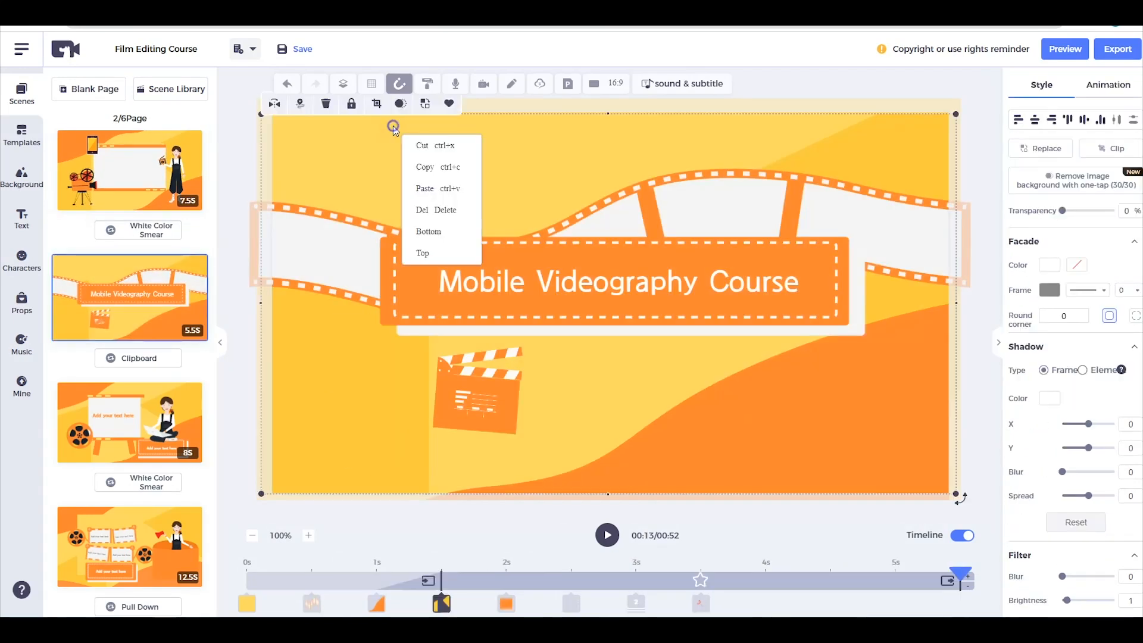
pyautogui.click(435, 195)
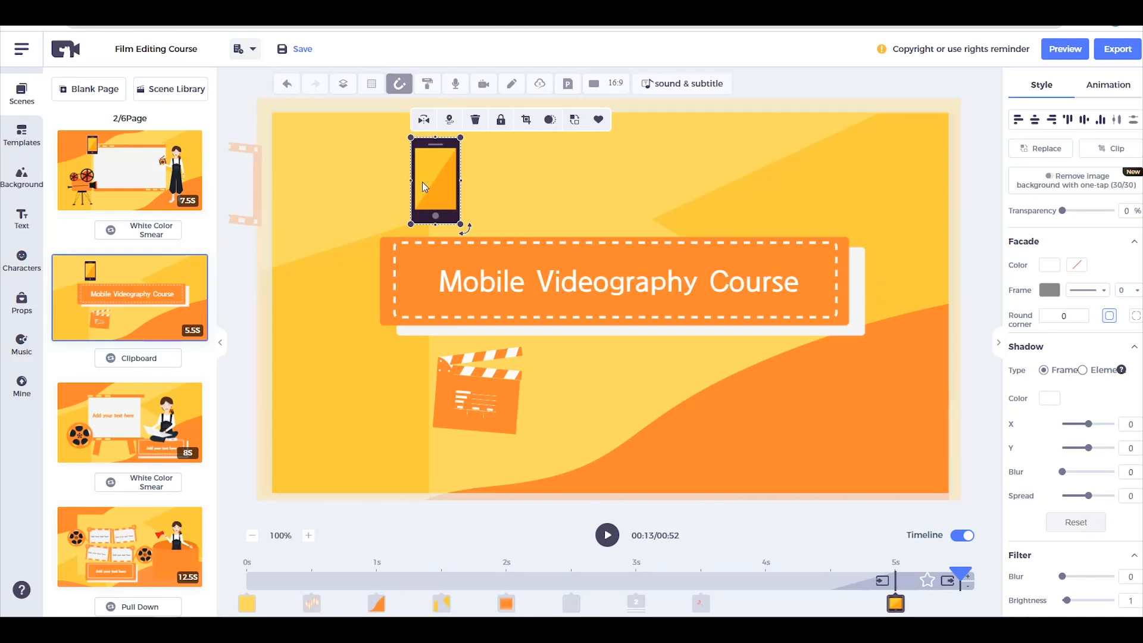
# Step: Move the pasted smartphone to the left end of the orange banner and enlarge it slightly taller than the banner
pyautogui.moveTo(432, 181); pyautogui.dragTo(380, 275)
pyautogui.moveTo(355, 323); pyautogui.dragTo(344, 341)
pyautogui.moveTo(364, 306); pyautogui.dragTo(353, 298)
# Step: Return the second scene's playhead to 0s and record a microphone voice-over there named Judul
pyautogui.click(763, 566)
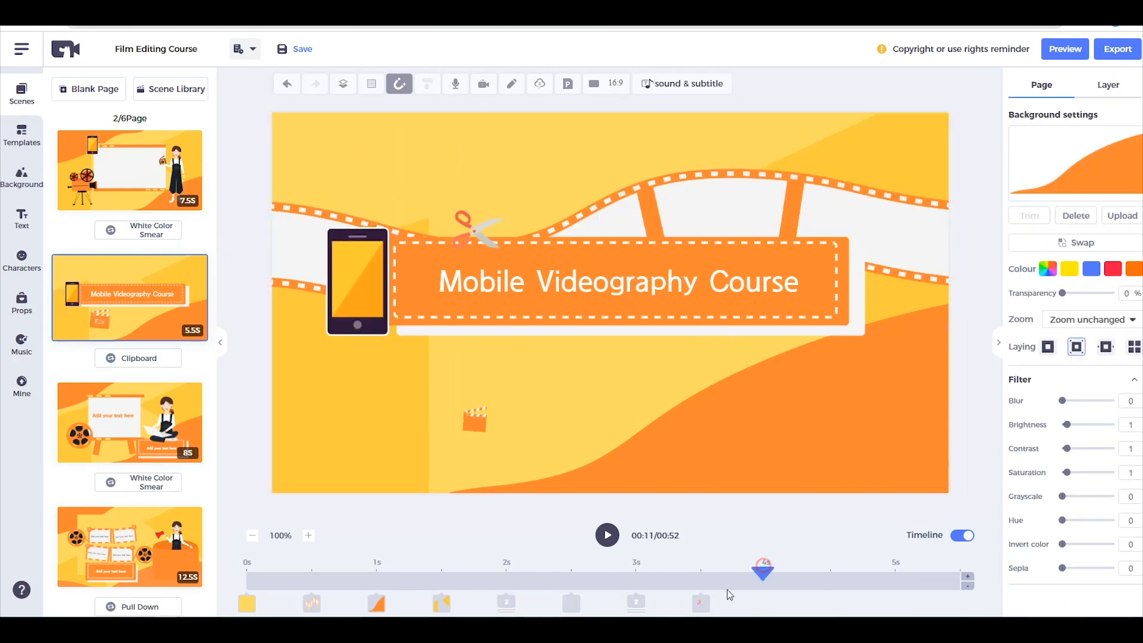
pyautogui.moveTo(727, 591); pyautogui.dragTo(244, 584)
pyautogui.click(396, 354)
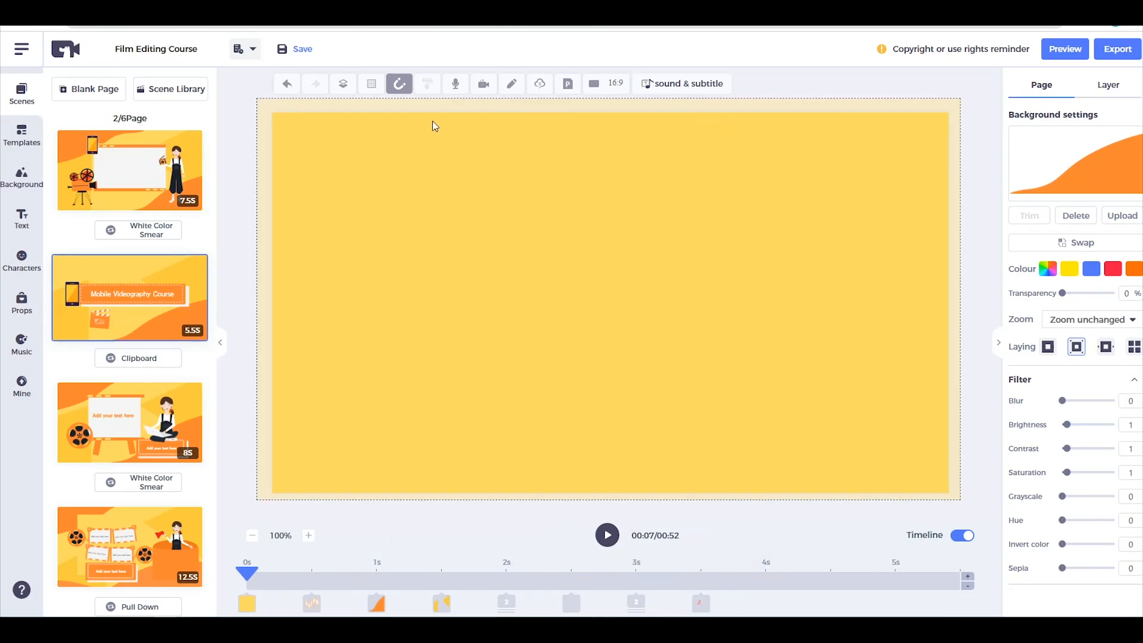
pyautogui.click(453, 85)
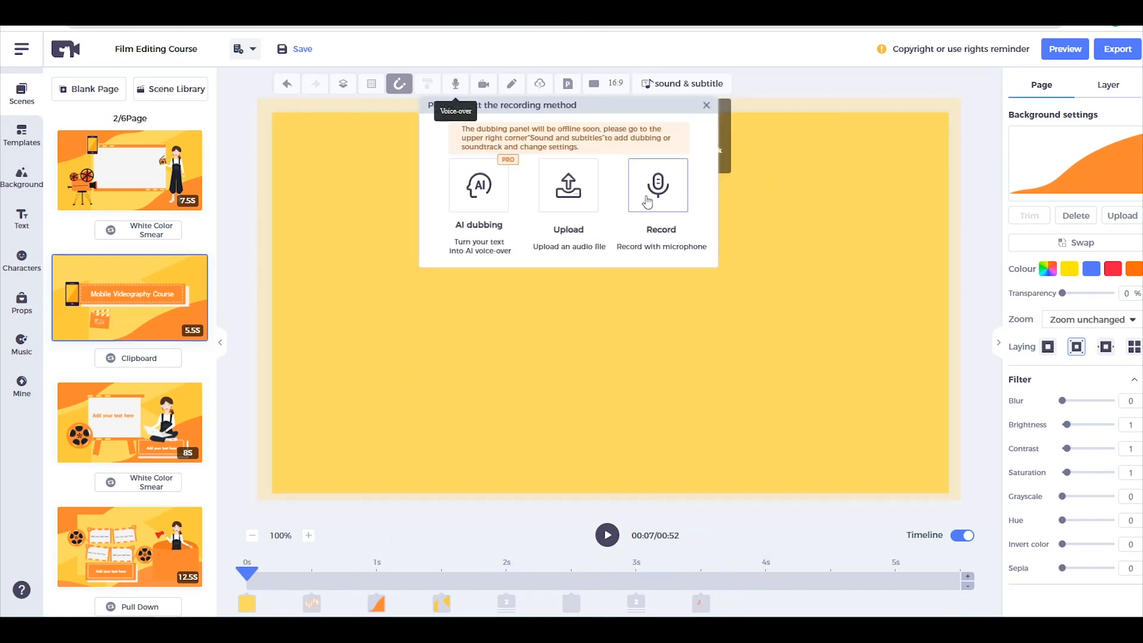
pyautogui.click(668, 191)
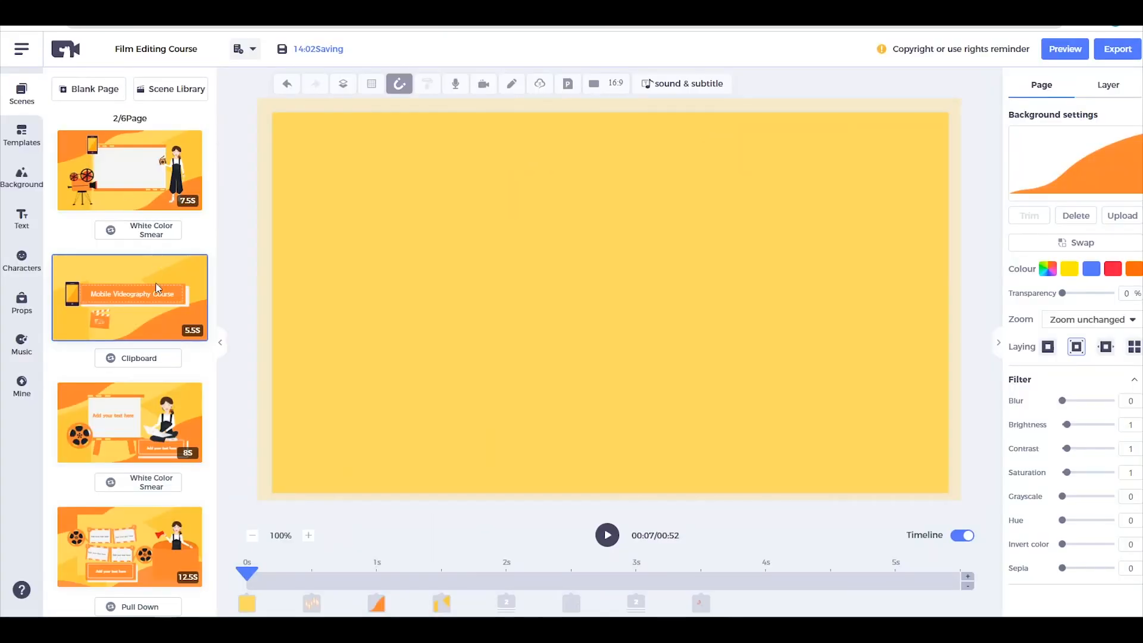
# Step: Check the second scene's transition options, then replace the third scene's board text with "Saatnya manfaatin smartphone kamu buat bikin konten video menarik" and reduce its font size
pyautogui.click(148, 361)
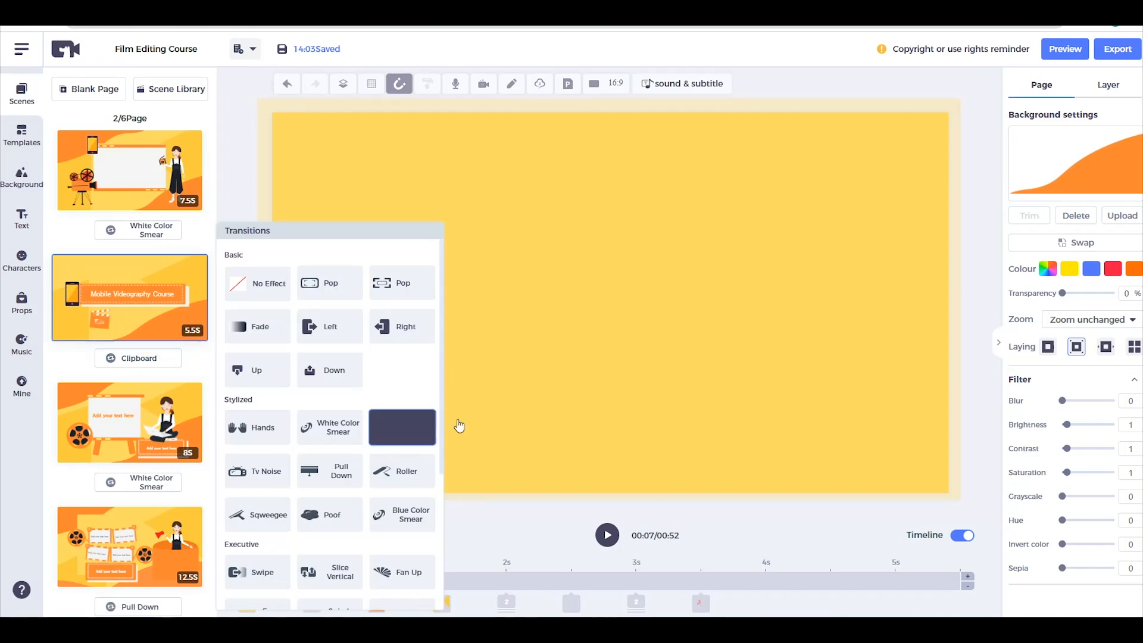
pyautogui.click(137, 420)
pyautogui.click(572, 266)
pyautogui.doubleClick(572, 265)
pyautogui.write('Saatnya manfaatin smartphone kamu buat bikin konten video menarik')
pyautogui.click(1019, 228)
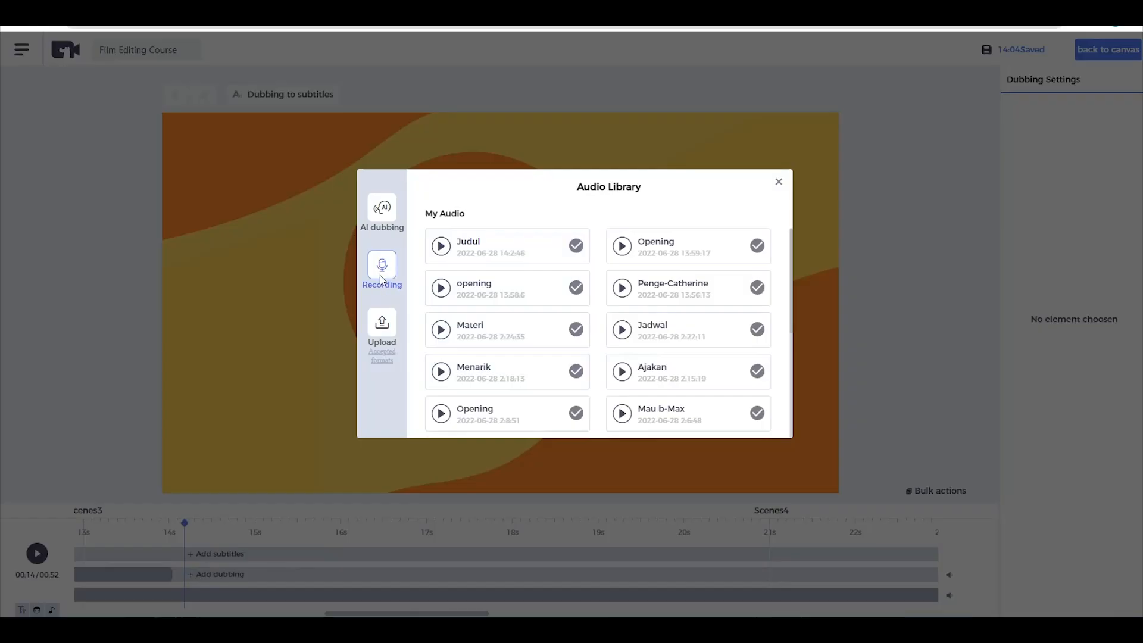
# Step: Start a microphone voice-over recording for the third scene from about 14 seconds
pyautogui.click(382, 271)
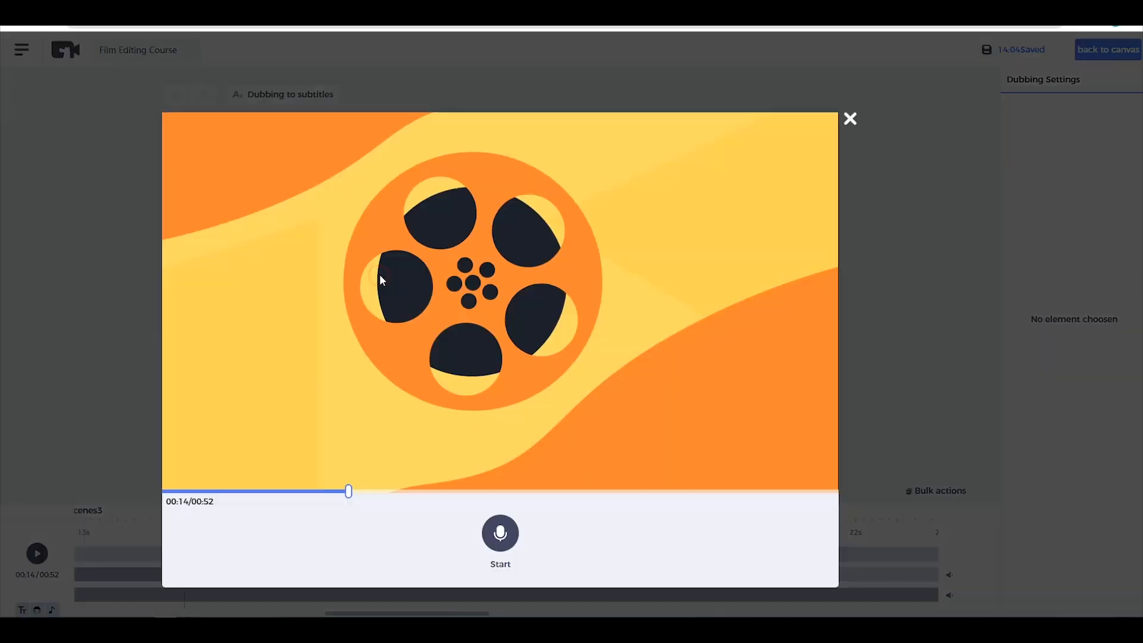
pyautogui.click(507, 537)
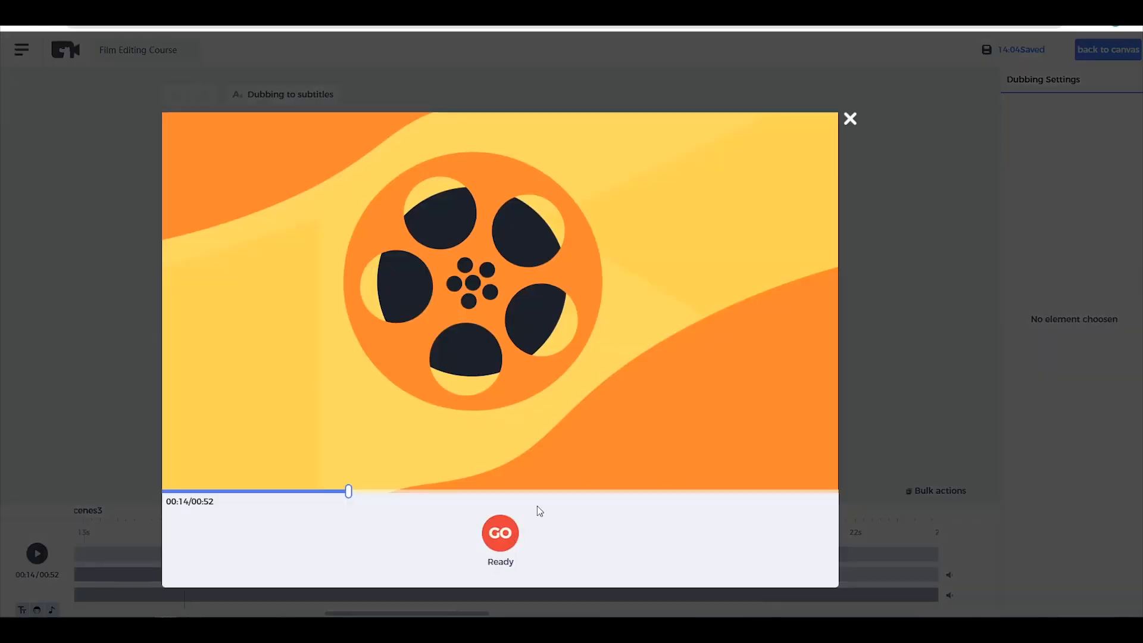